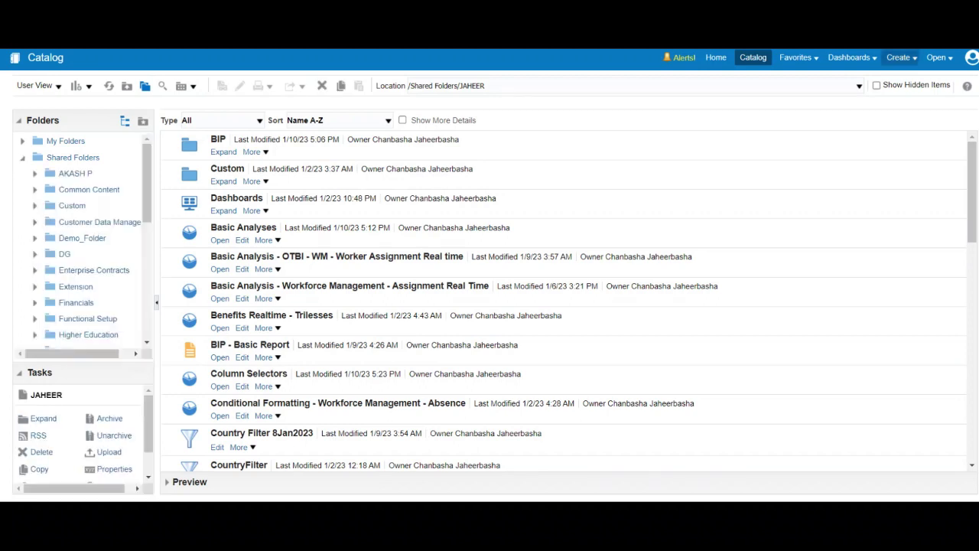
- Create a new analysis based on the Workforce Management - Worker Assignment Event subject area
{"action": "left_click", "coordinate": [900, 58]}
{"action": "left_click", "coordinate": [816, 105]}
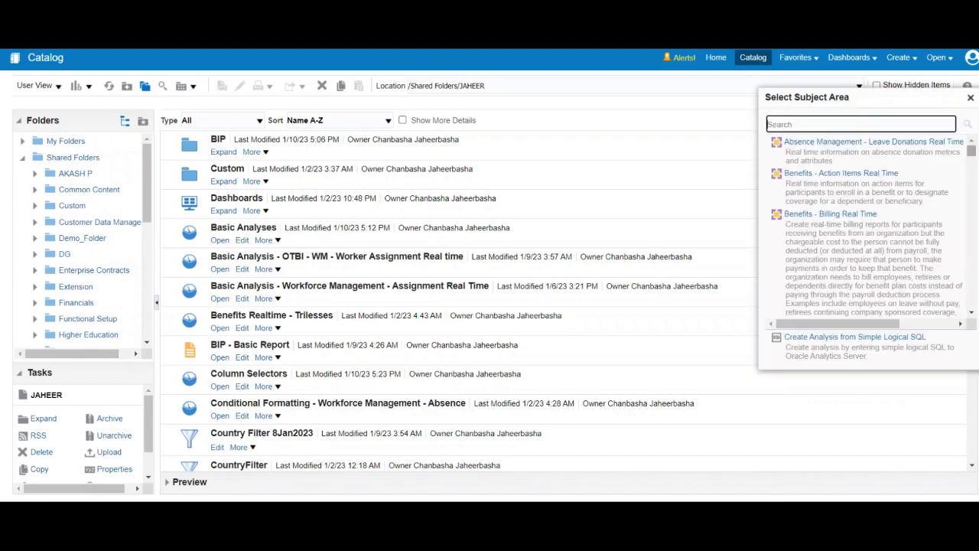
{"action": "scroll", "coordinate": [864, 229], "scroll_direction": "down", "scroll_amount": 10}
{"action": "scroll", "coordinate": [865, 230], "scroll_direction": "down", "scroll_amount": 15}
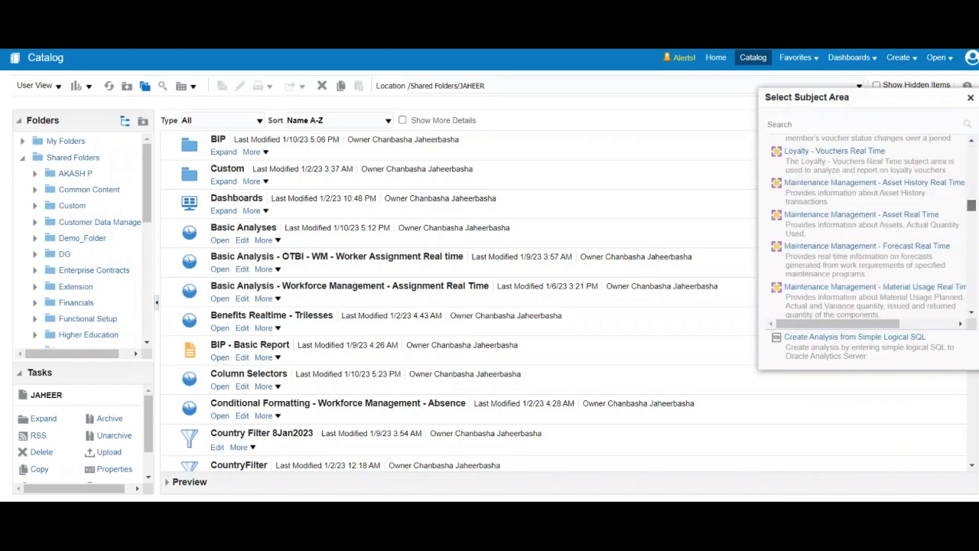
{"action": "scroll", "coordinate": [865, 230], "scroll_direction": "down", "scroll_amount": 10}
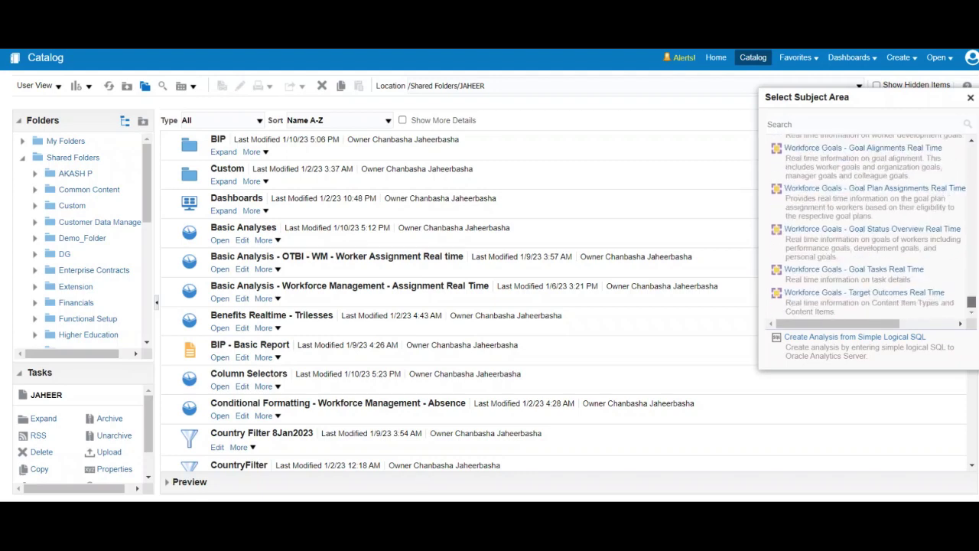
{"action": "scroll", "coordinate": [864, 230], "scroll_direction": "up", "scroll_amount": 5}
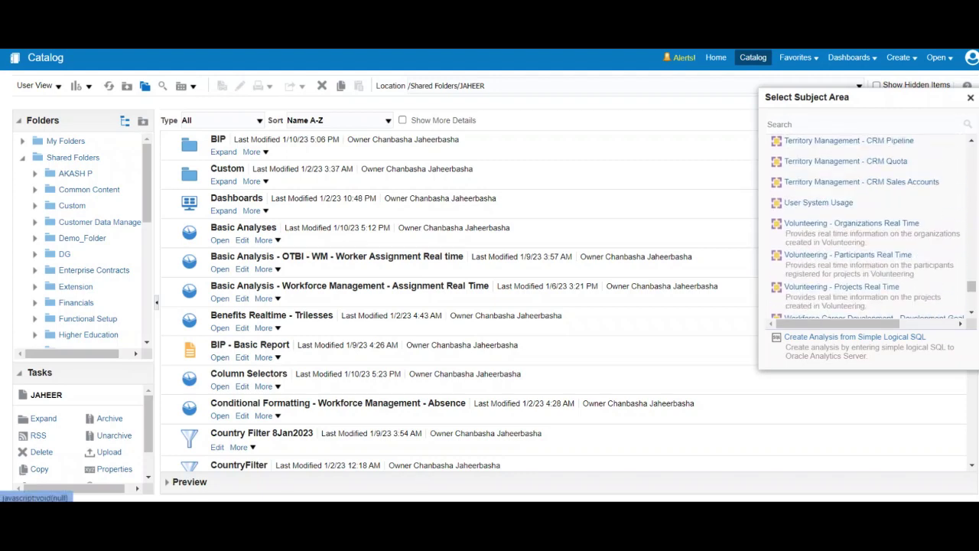
{"action": "scroll", "coordinate": [864, 229], "scroll_direction": "up", "scroll_amount": 5}
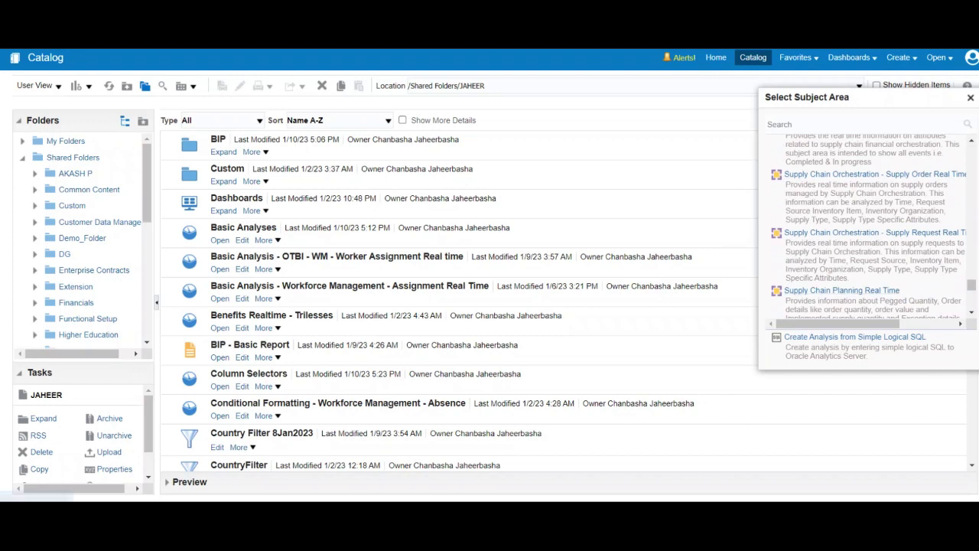
{"action": "scroll", "coordinate": [864, 229], "scroll_direction": "up", "scroll_amount": 3}
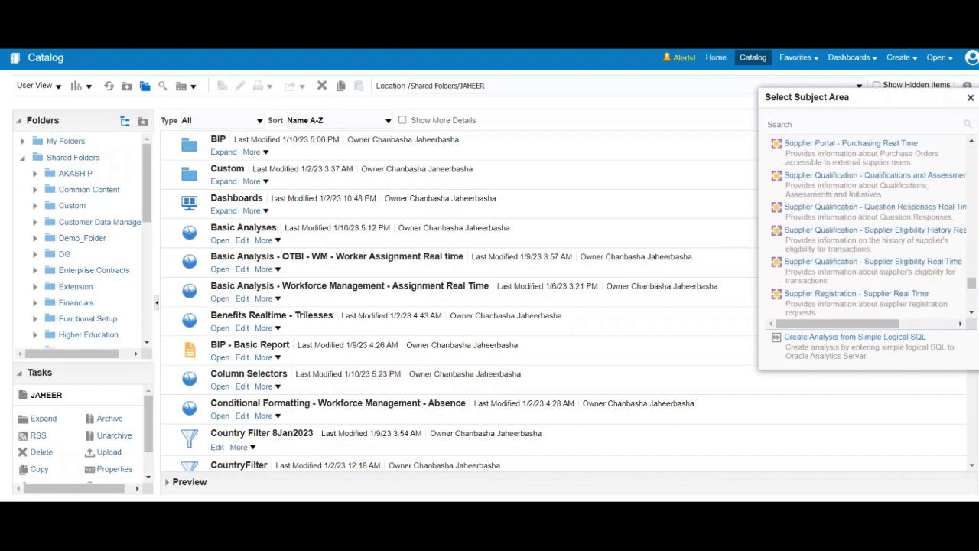
{"action": "scroll", "coordinate": [857, 286], "scroll_direction": "up", "scroll_amount": 5}
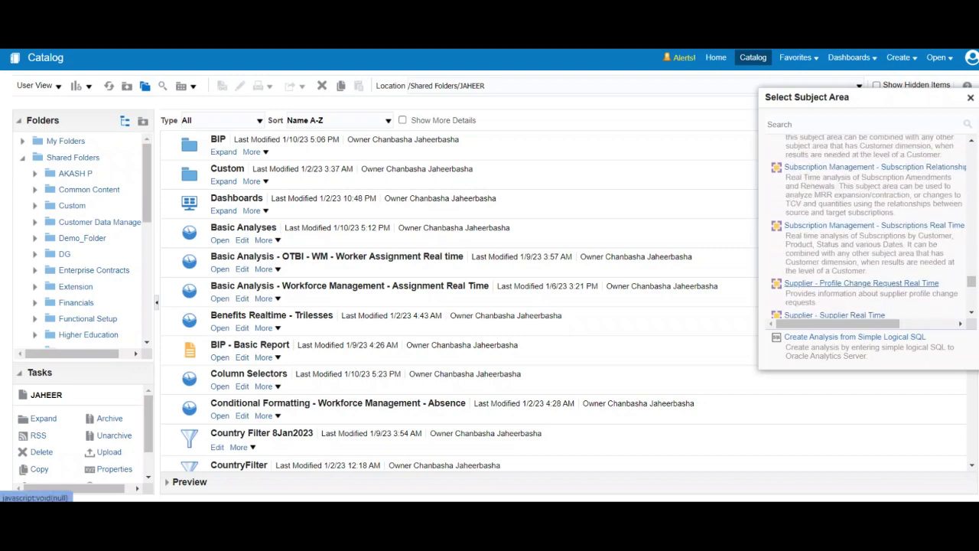
{"action": "scroll", "coordinate": [868, 225], "scroll_direction": "up", "scroll_amount": 5}
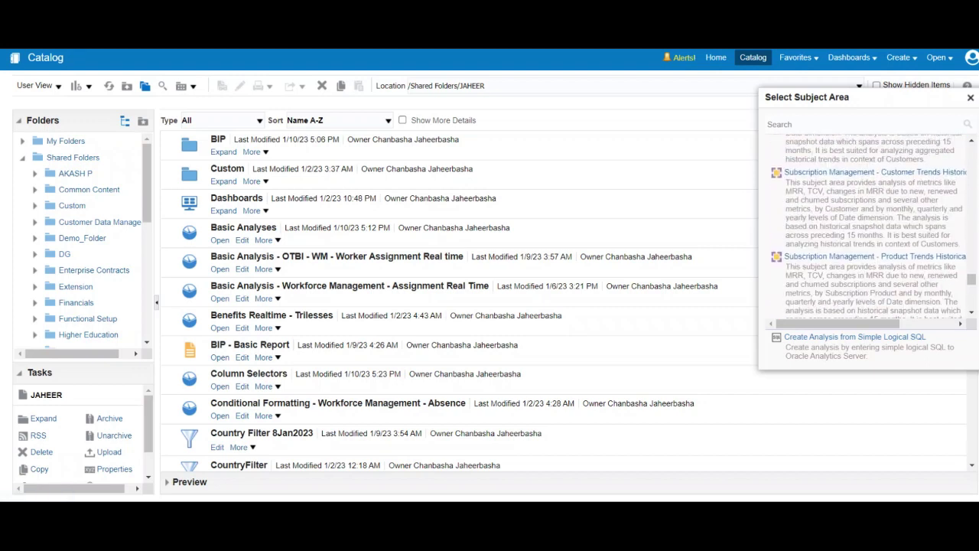
{"action": "scroll", "coordinate": [868, 226], "scroll_direction": "up", "scroll_amount": 5}
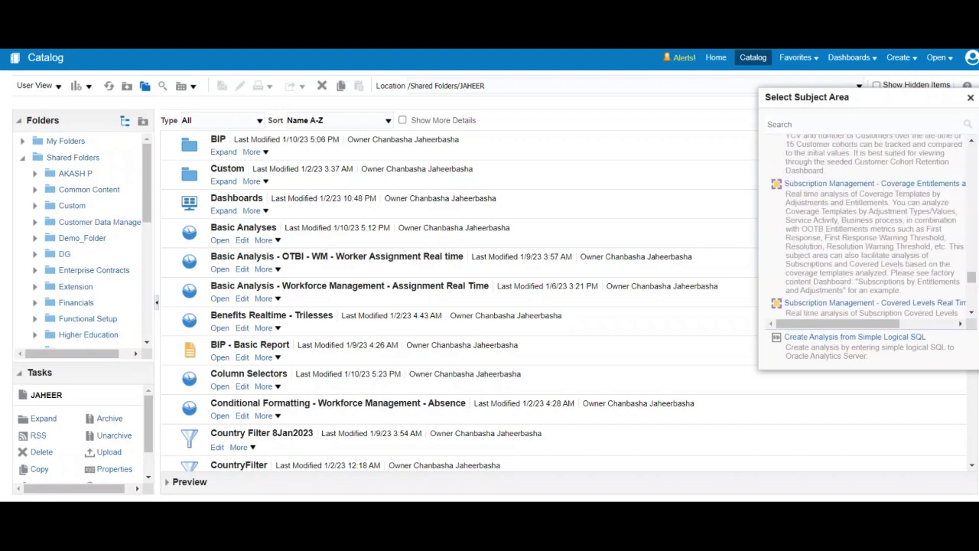
{"action": "scroll", "coordinate": [868, 226], "scroll_direction": "down", "scroll_amount": 10}
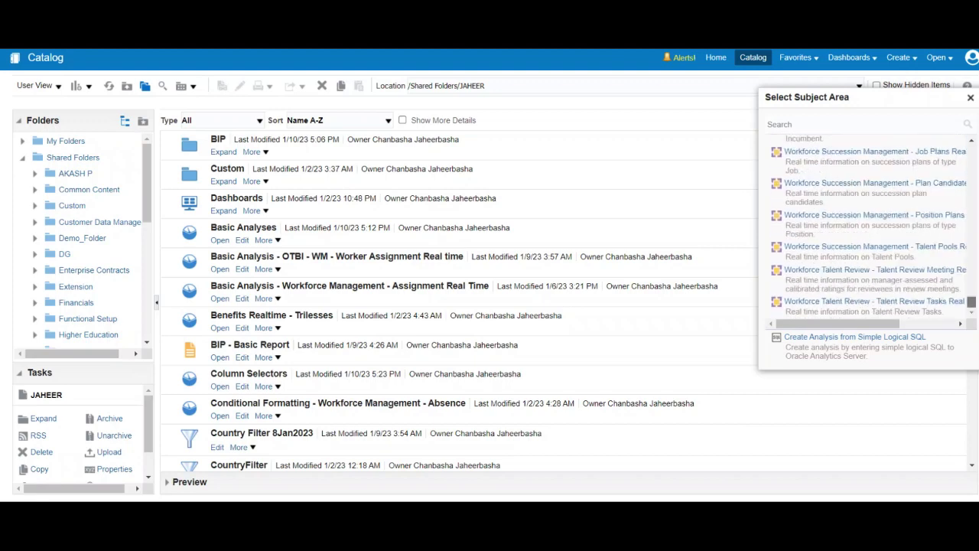
{"action": "scroll", "coordinate": [868, 226], "scroll_direction": "up", "scroll_amount": 10}
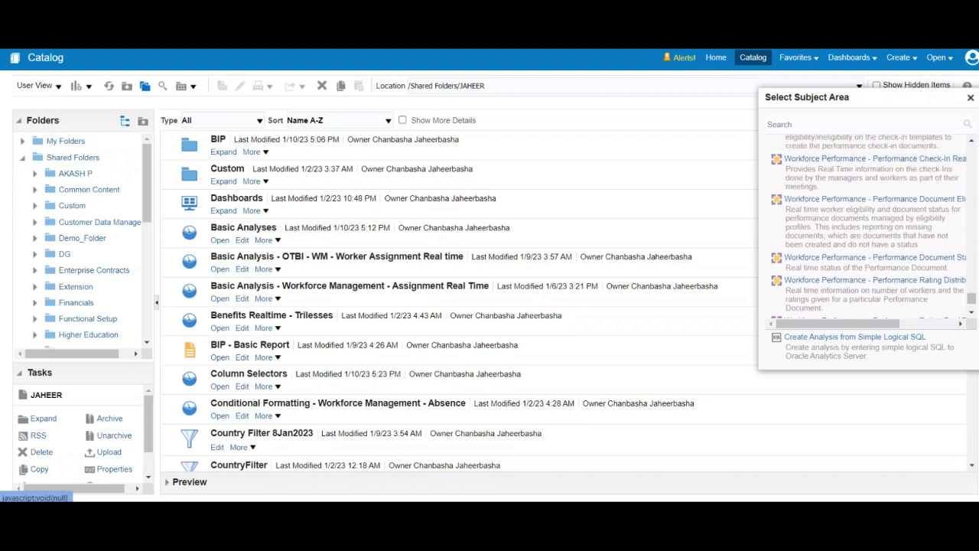
{"action": "scroll", "coordinate": [868, 230], "scroll_direction": "up", "scroll_amount": 3}
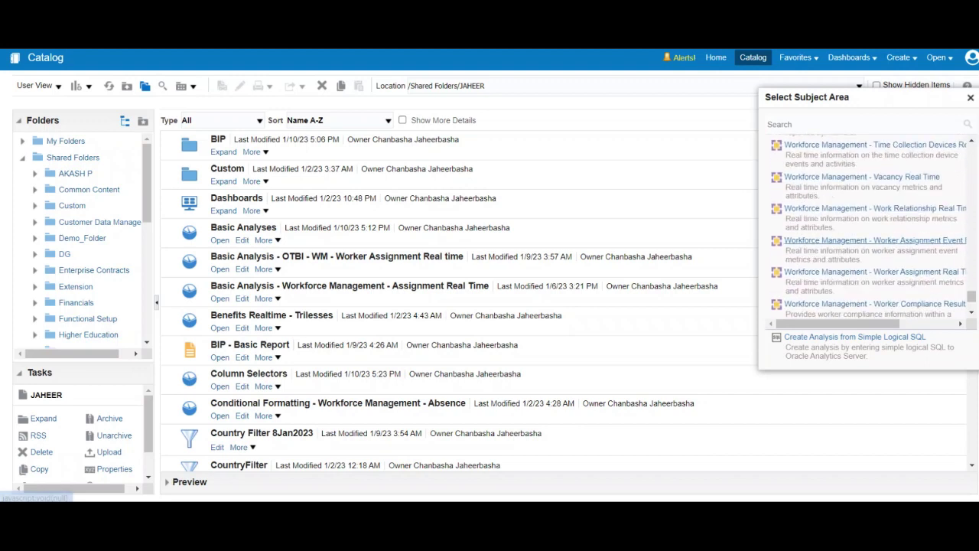
{"action": "left_click", "coordinate": [872, 240]}
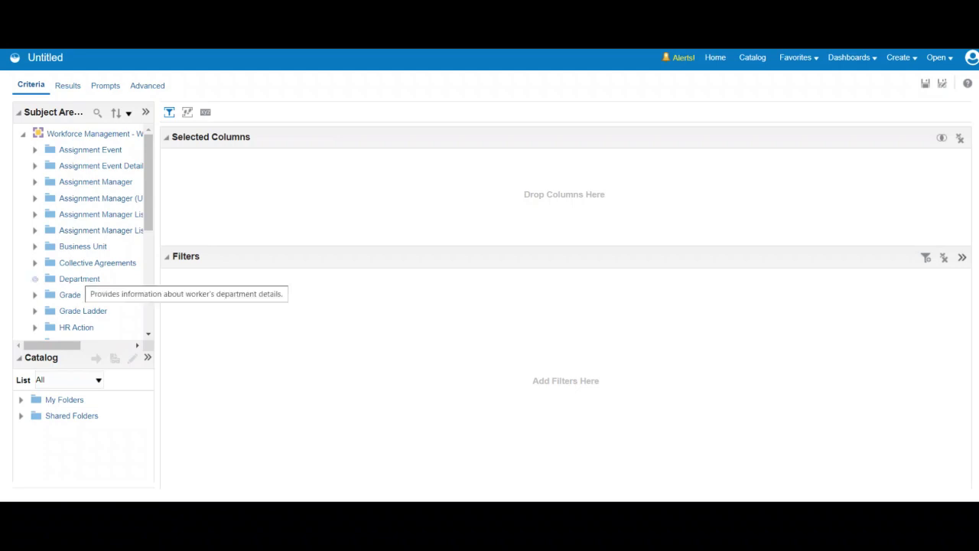
- Add the Department Name and Location Name columns from the Department folder to the analysis, and collapse that folder
{"action": "scroll", "coordinate": [84, 229], "scroll_direction": "down", "scroll_amount": 5}
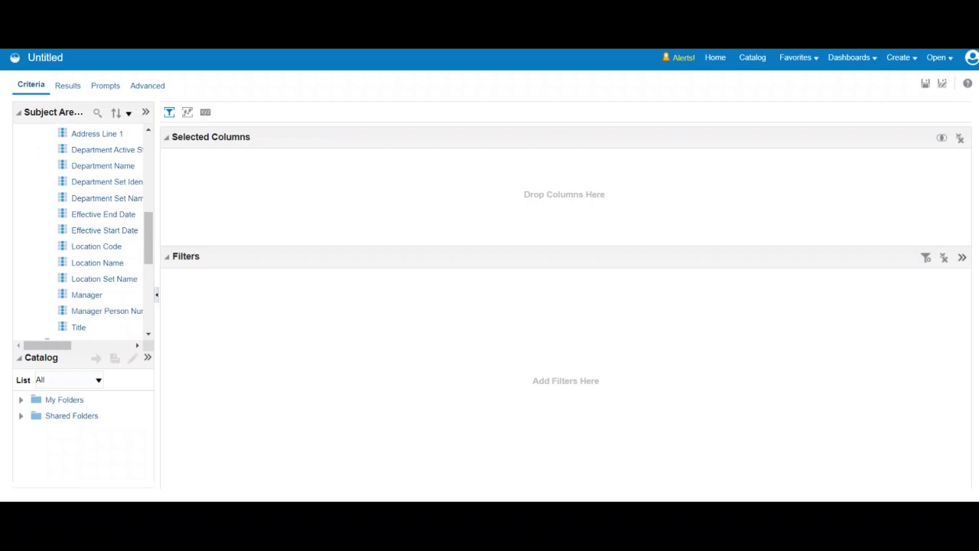
{"action": "left_click", "coordinate": [104, 165]}
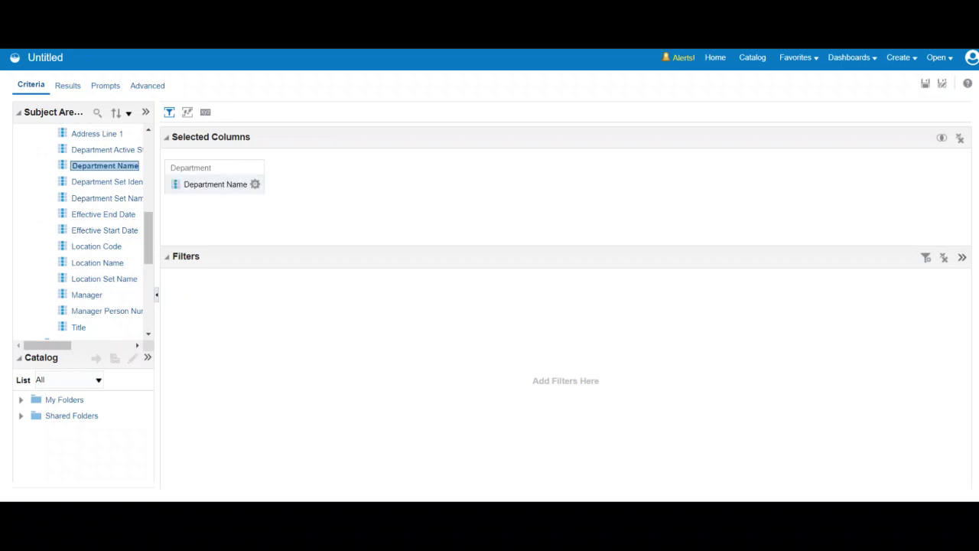
{"action": "left_click", "coordinate": [100, 263]}
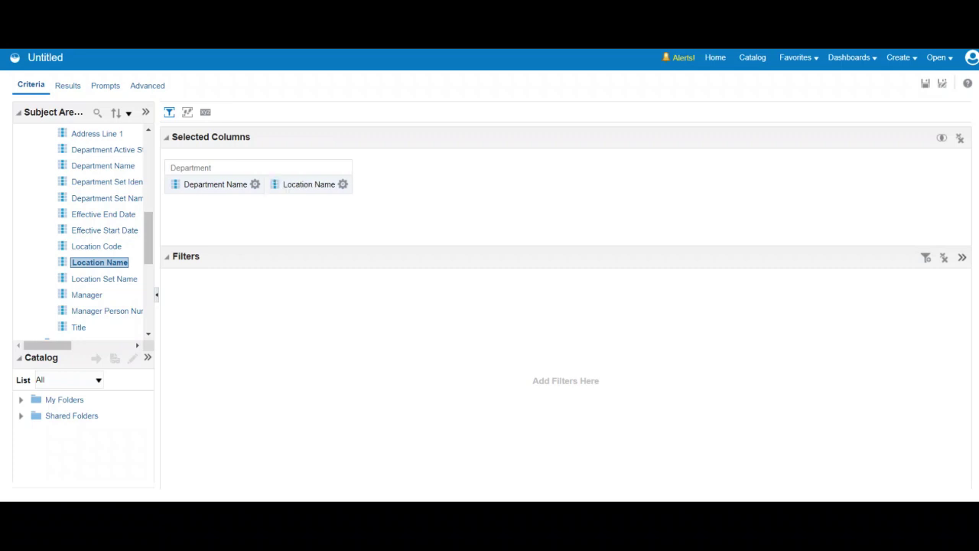
{"action": "scroll", "coordinate": [83, 230], "scroll_direction": "up", "scroll_amount": 10}
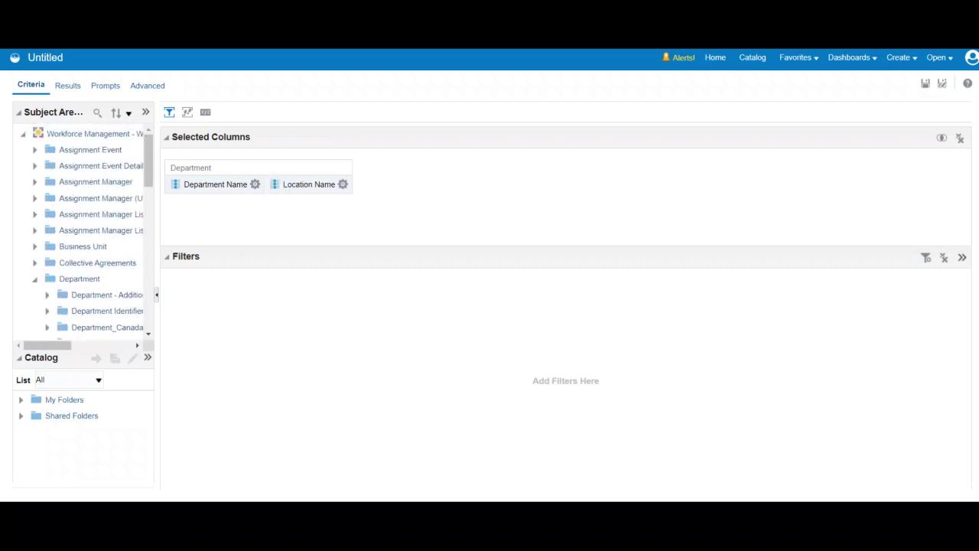
{"action": "left_click", "coordinate": [35, 279]}
- Widen the subject area list and add the Assignment Status Type column from the Worker folder to the analysis
{"action": "scroll", "coordinate": [82, 229], "scroll_direction": "down", "scroll_amount": 6}
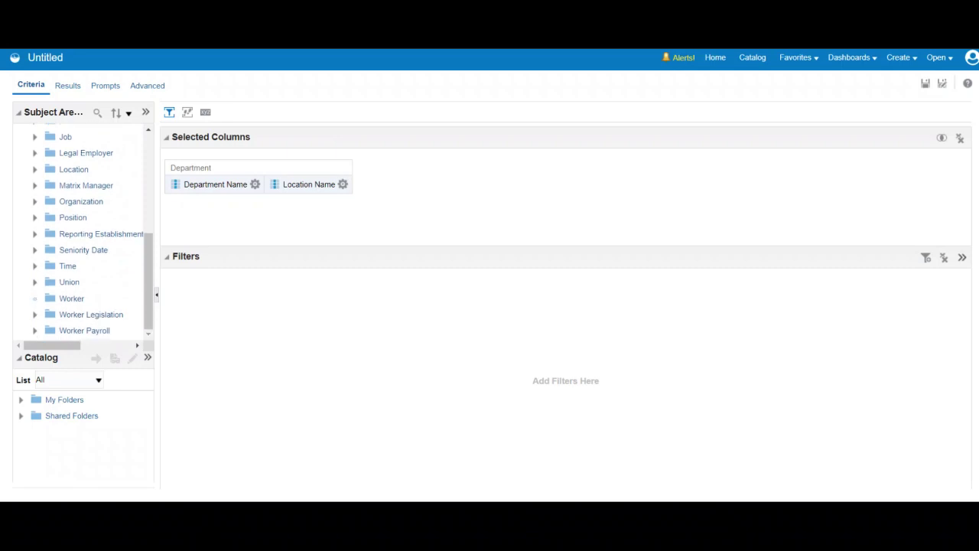
{"action": "scroll", "coordinate": [82, 230], "scroll_direction": "down", "scroll_amount": 8}
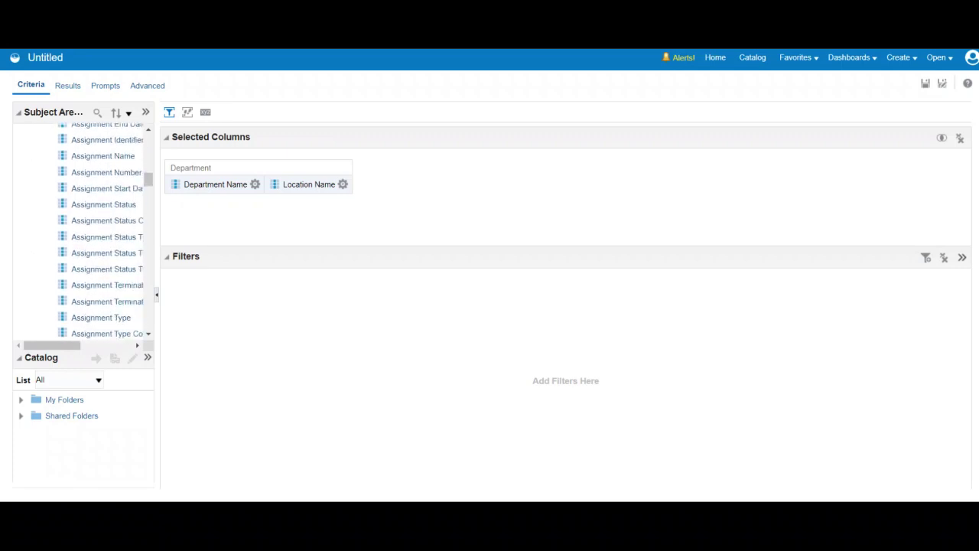
{"action": "scroll", "coordinate": [82, 229], "scroll_direction": "down", "scroll_amount": 2}
{"action": "scroll", "coordinate": [82, 230], "scroll_direction": "up", "scroll_amount": 2}
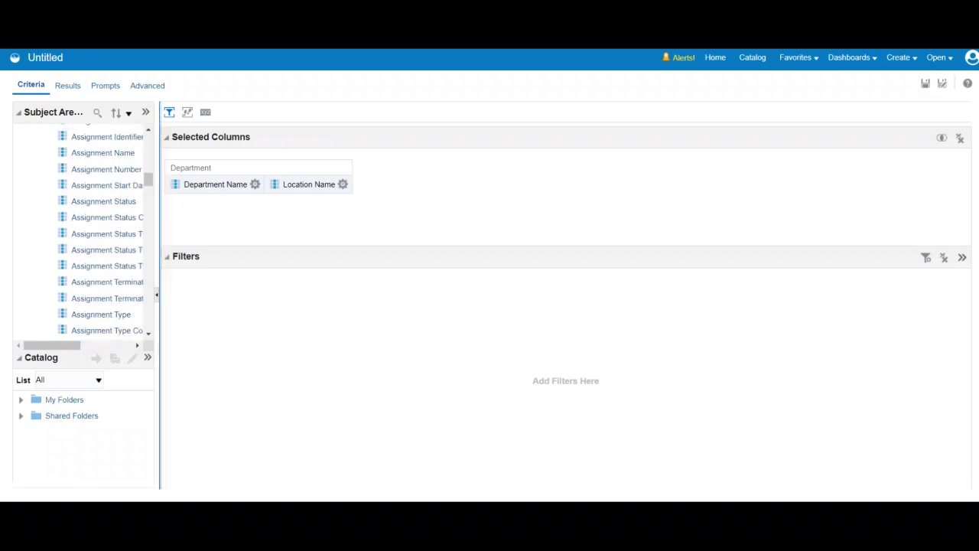
{"action": "left_click_drag", "start_coordinate": [158, 230], "coordinate": [202, 230]}
{"action": "left_click", "coordinate": [116, 233]}
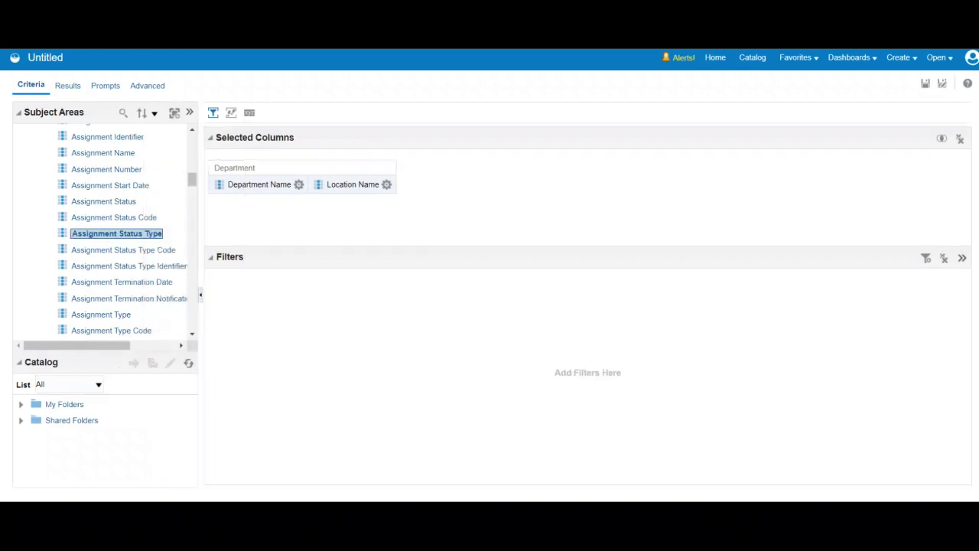
{"action": "double_click", "coordinate": [116, 233]}
- Add the Name column from the Worker folder to the selected columns
{"action": "scroll", "coordinate": [122, 230], "scroll_direction": "down", "scroll_amount": 5}
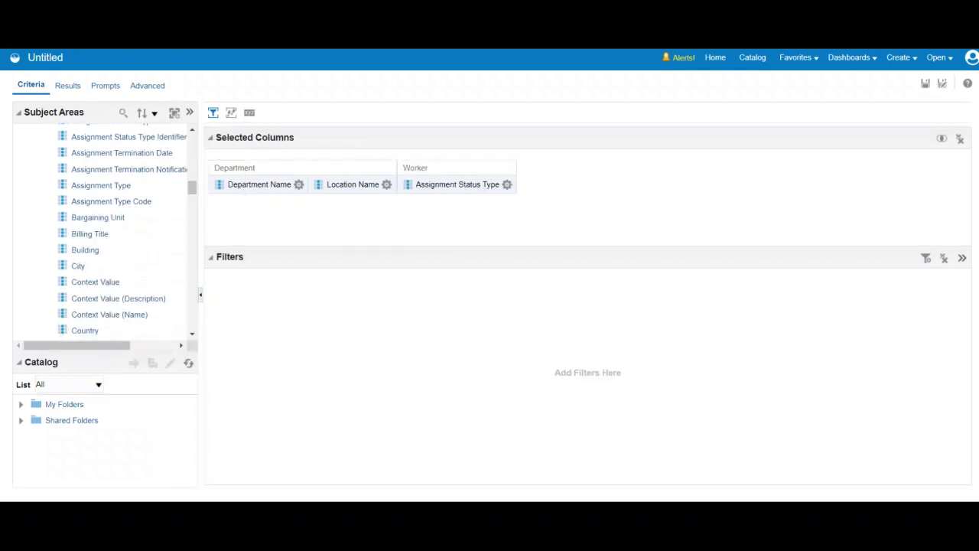
{"action": "scroll", "coordinate": [103, 229], "scroll_direction": "down", "scroll_amount": 3}
{"action": "scroll", "coordinate": [122, 229], "scroll_direction": "down", "scroll_amount": 10}
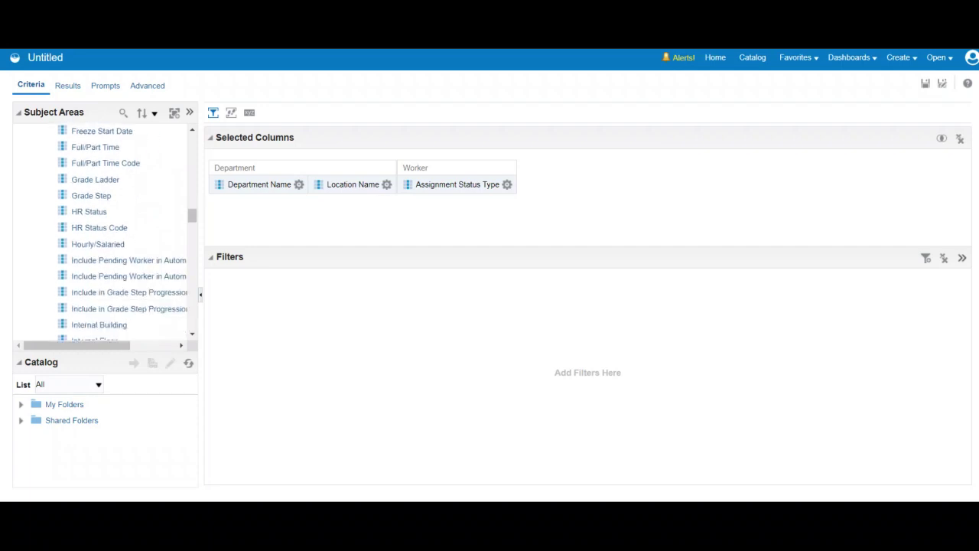
{"action": "scroll", "coordinate": [122, 230], "scroll_direction": "down", "scroll_amount": 3}
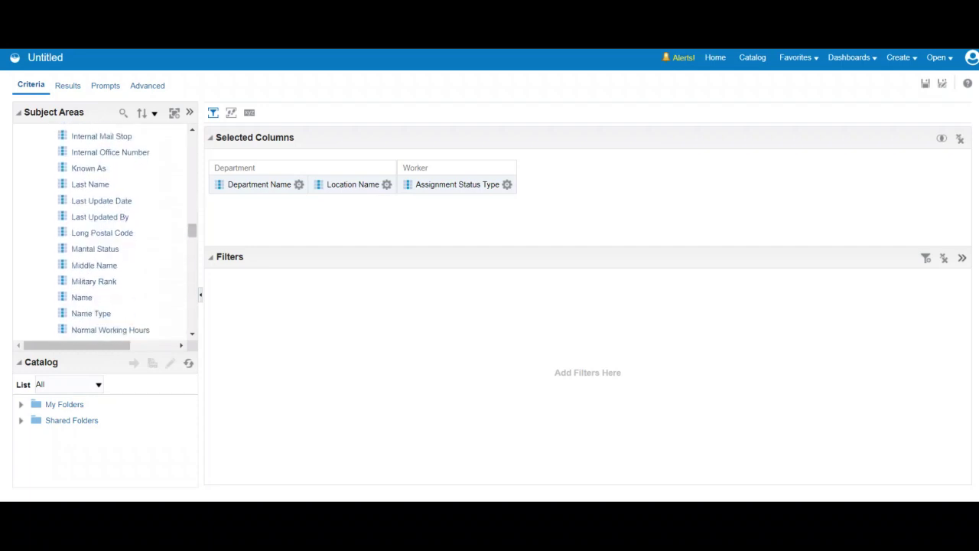
{"action": "left_click", "coordinate": [82, 266]}
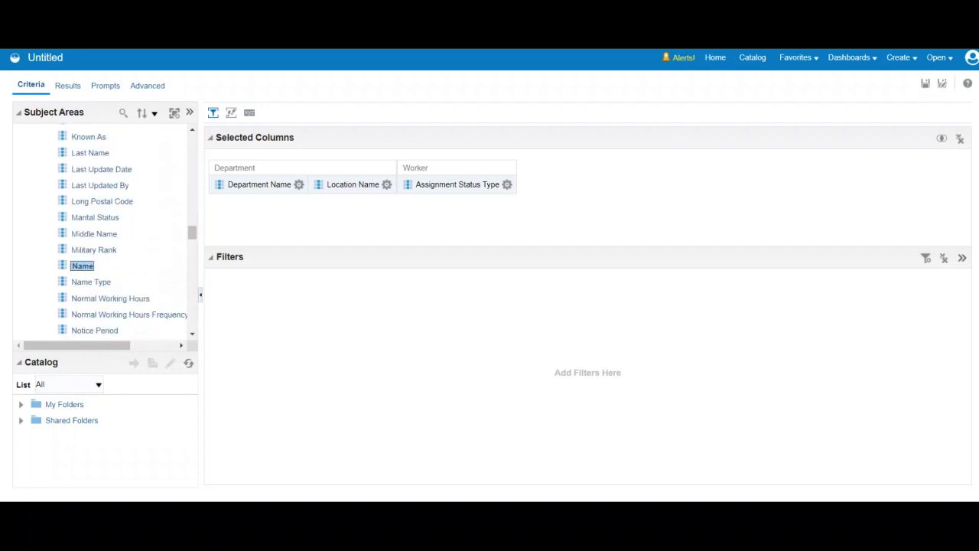
{"action": "double_click", "coordinate": [82, 266]}
- Add a filter on the Department Name column with the operator "is not null"
{"action": "left_click", "coordinate": [298, 184]}
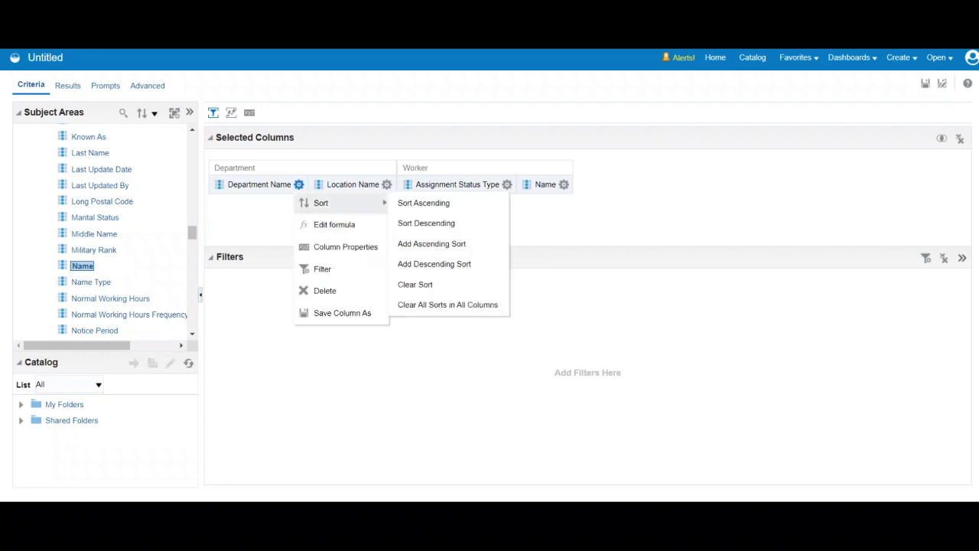
{"action": "left_click", "coordinate": [322, 268]}
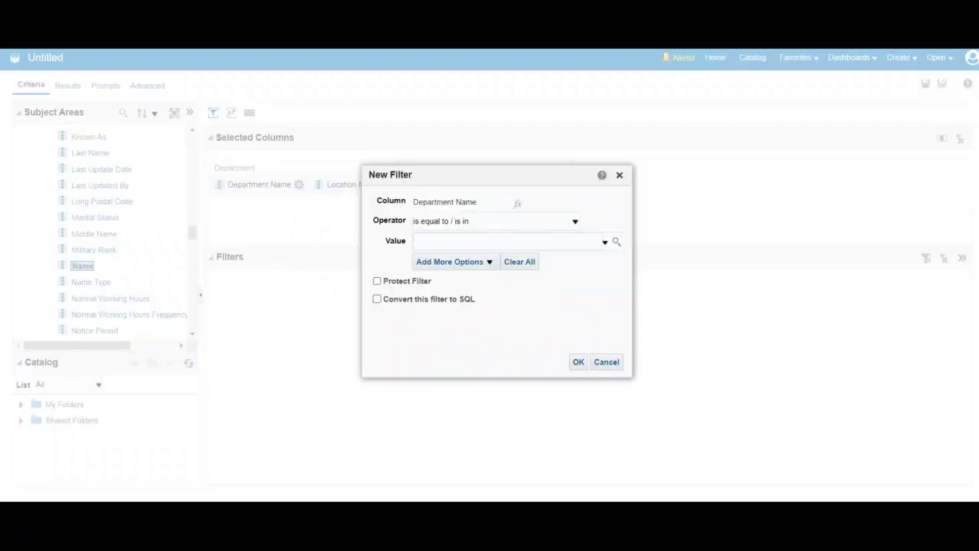
{"action": "left_click", "coordinate": [576, 221]}
{"action": "left_click", "coordinate": [429, 313]}
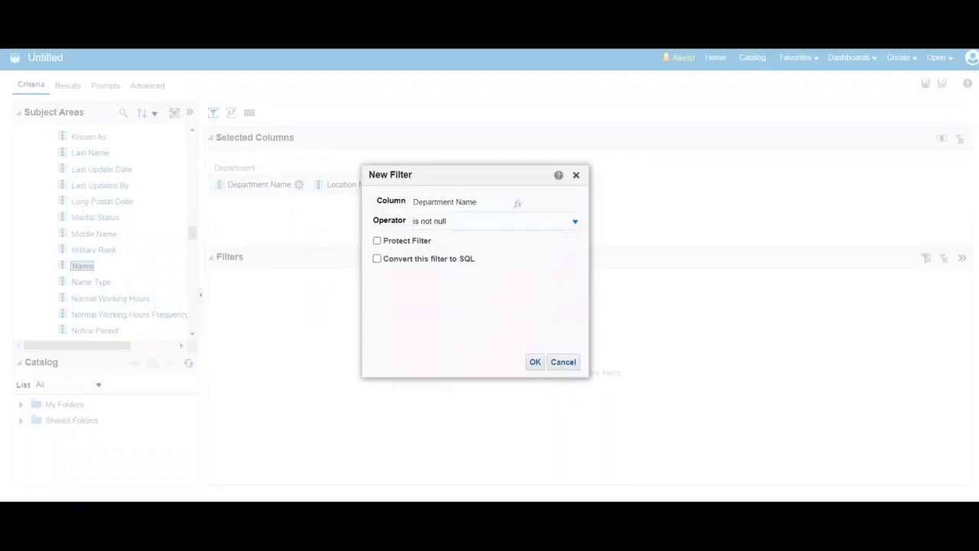
{"action": "left_click", "coordinate": [536, 362]}
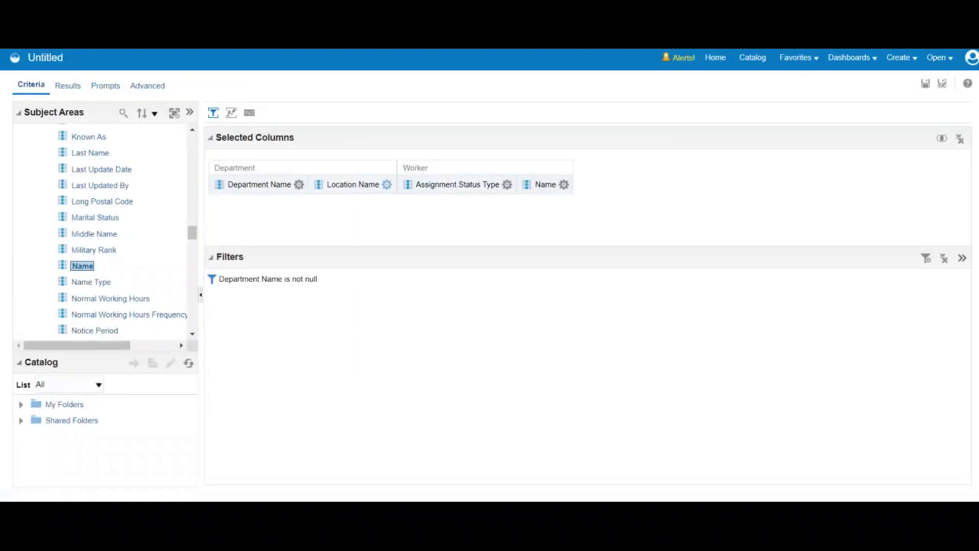
- Add a filter on the Location Name column with the operator "is not null"
{"action": "left_click", "coordinate": [386, 185]}
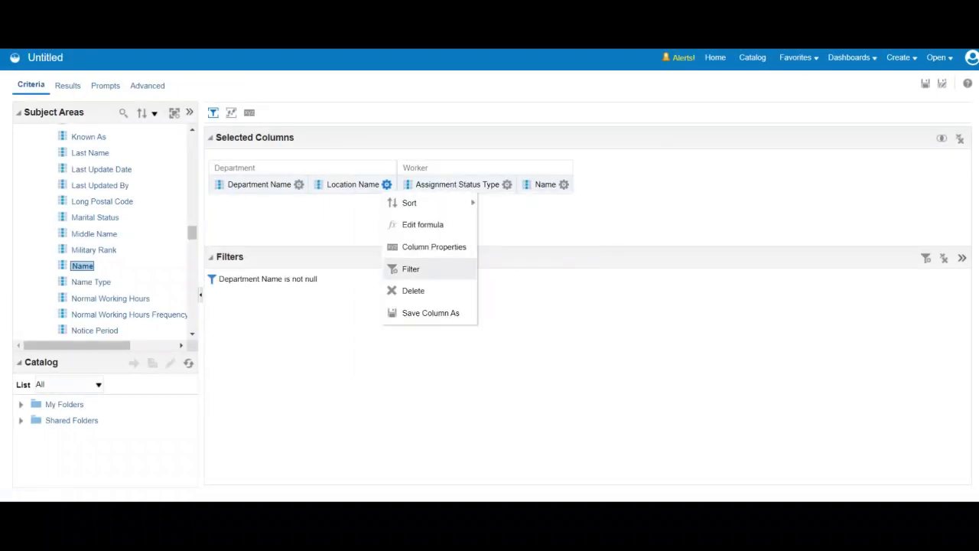
{"action": "left_click", "coordinate": [411, 268]}
{"action": "left_click", "coordinate": [570, 221]}
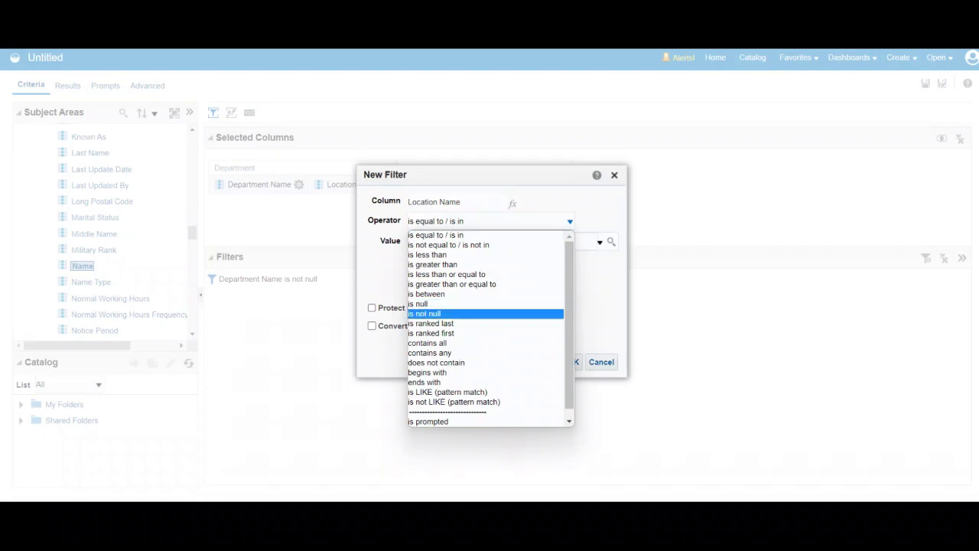
{"action": "left_click", "coordinate": [429, 314]}
{"action": "left_click", "coordinate": [536, 361]}
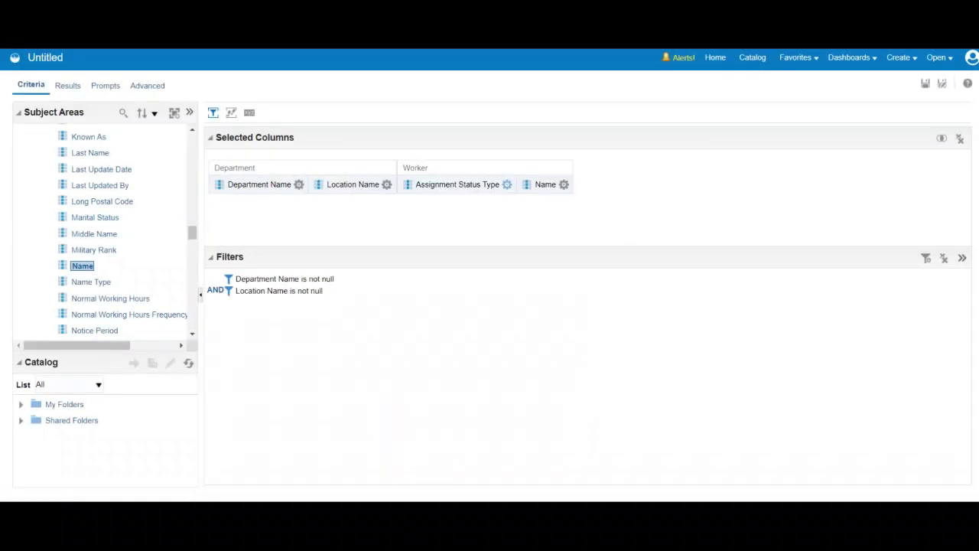
- Add a filter on the Assignment Status Type column with the operator "is not null"
{"action": "left_click", "coordinate": [506, 184]}
{"action": "left_click", "coordinate": [530, 268]}
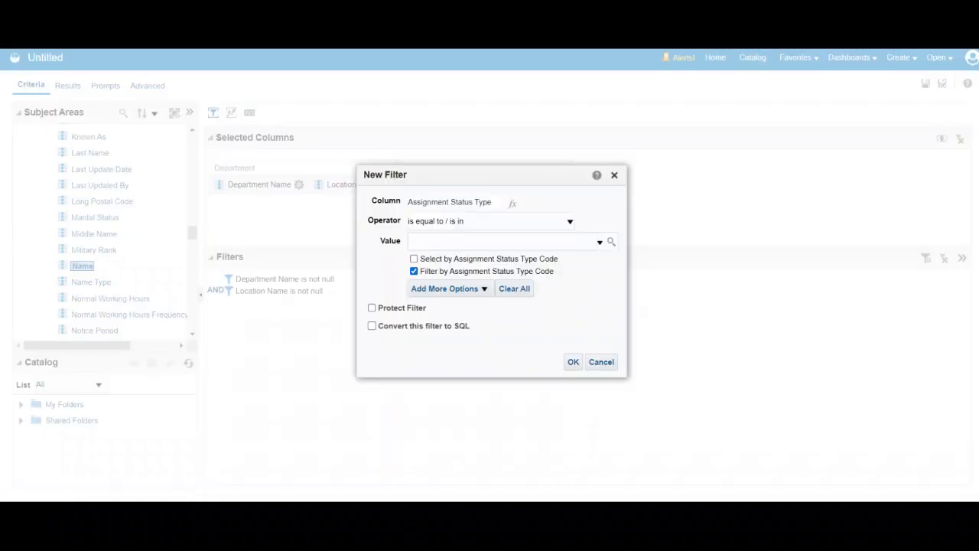
{"action": "left_click", "coordinate": [569, 221]}
{"action": "left_click", "coordinate": [429, 314]}
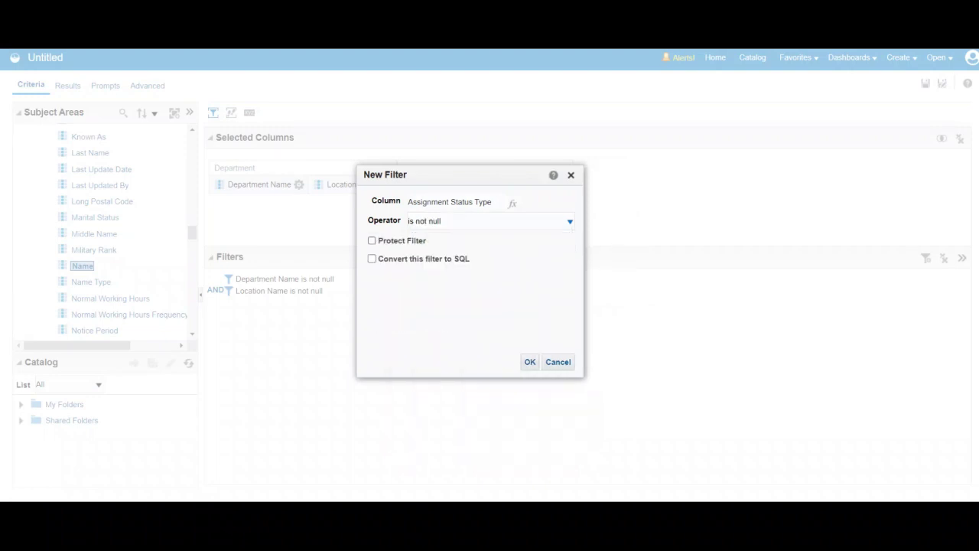
{"action": "left_click", "coordinate": [530, 362]}
{"action": "left_click", "coordinate": [299, 184]}
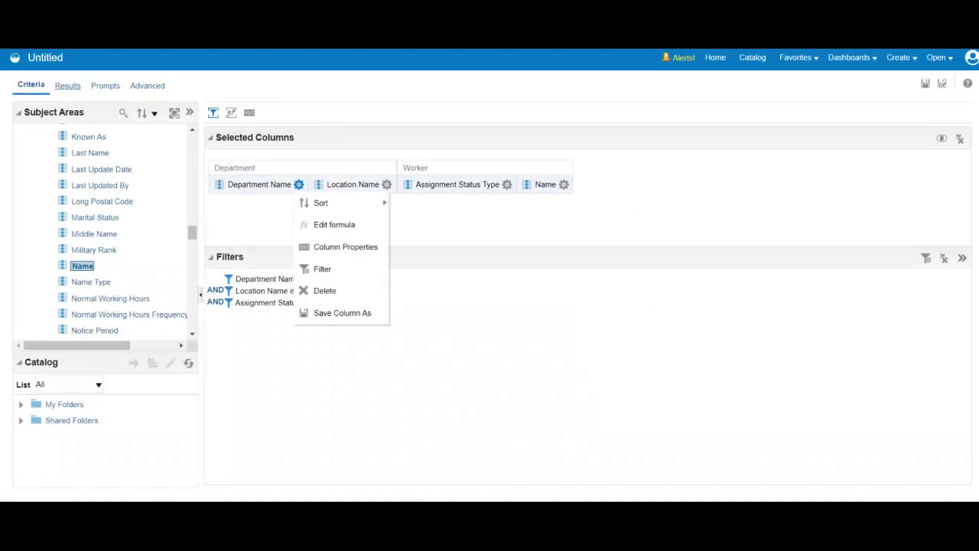
- Display the analysis results and set the table's maximum width to 2880 pixels
{"action": "left_click", "coordinate": [67, 86]}
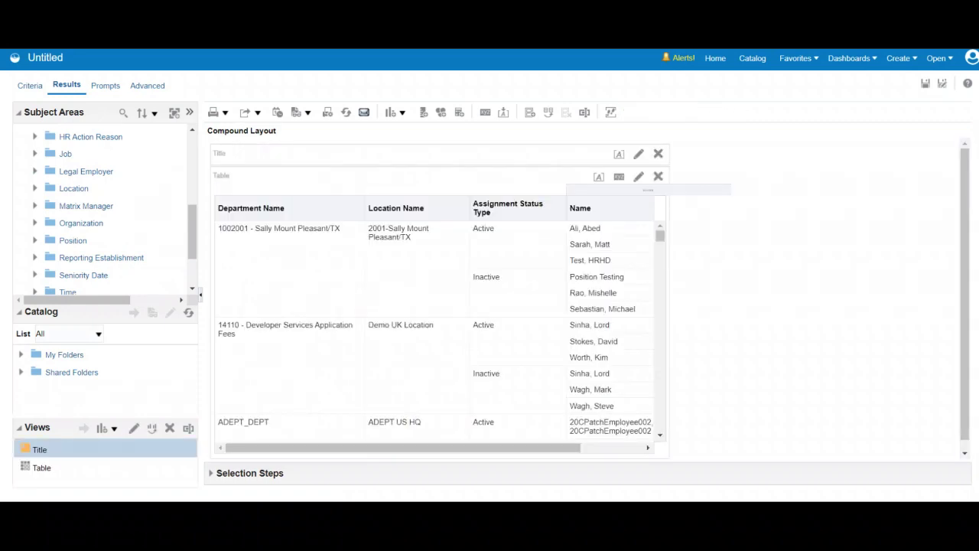
{"action": "left_click", "coordinate": [618, 177]}
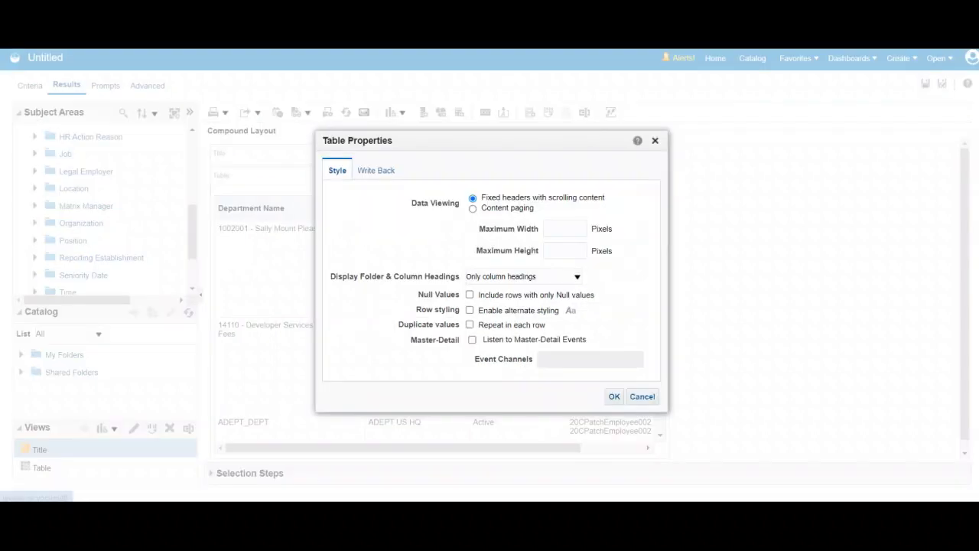
{"action": "left_click", "coordinate": [564, 229]}
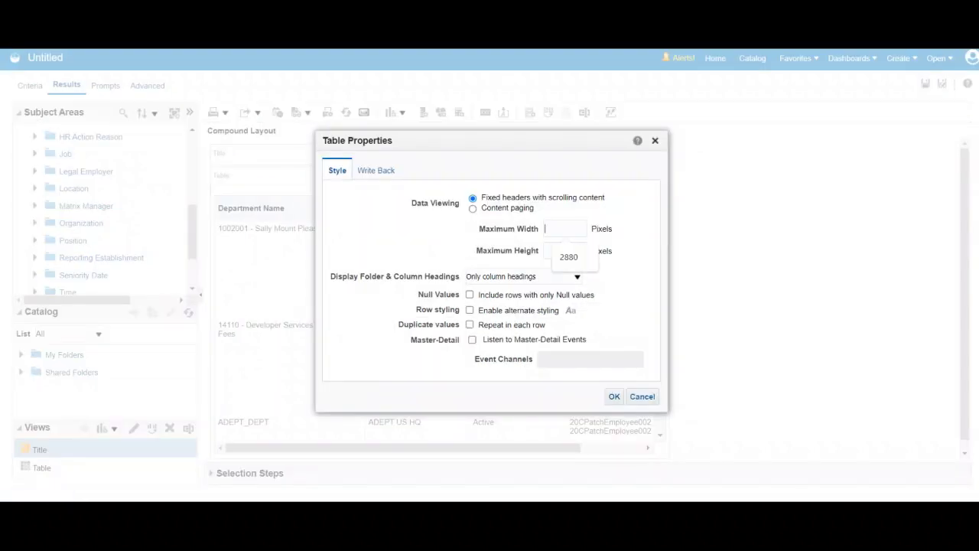
{"action": "type", "text": "2880"}
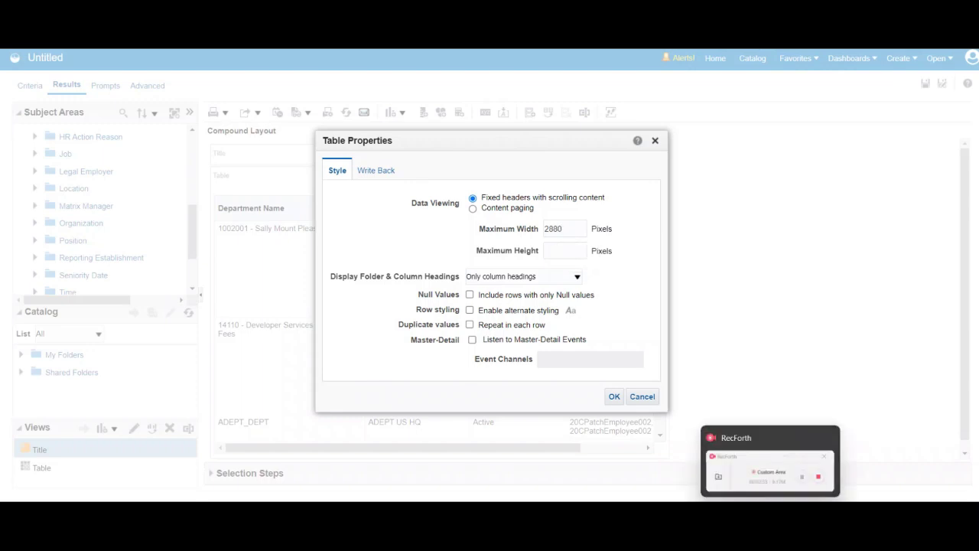
{"action": "left_click", "coordinate": [614, 397]}
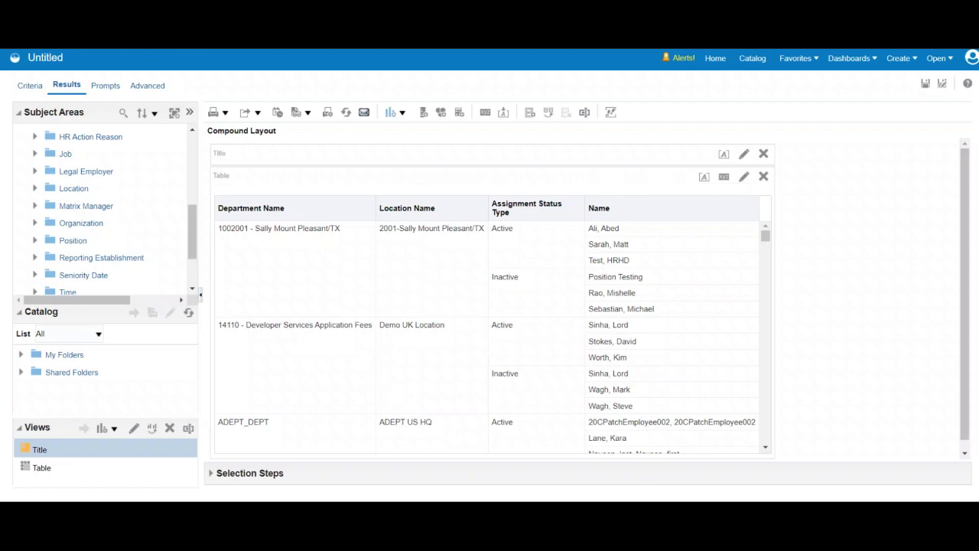
- Add a Column Selector view to the compound layout and place it between the title and the table
{"action": "left_click", "coordinate": [401, 112]}
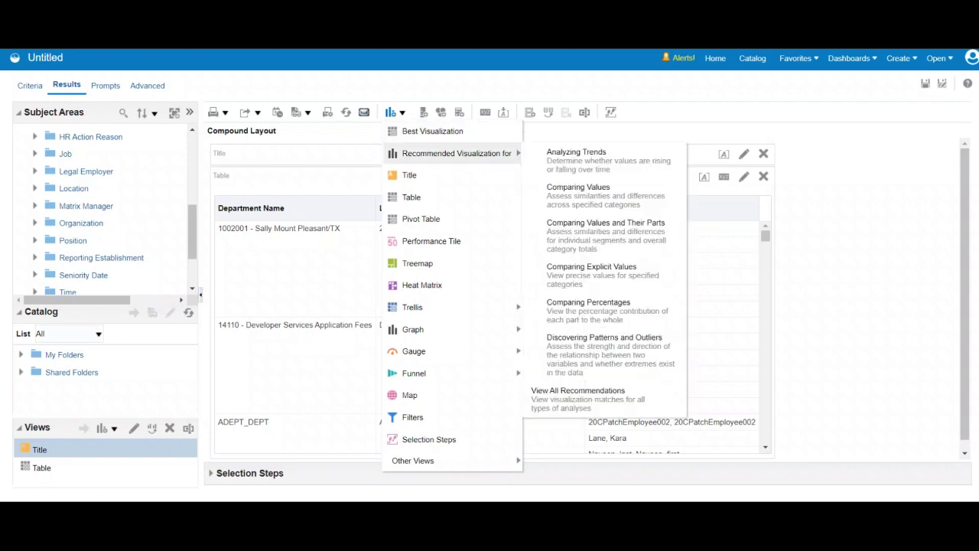
{"action": "mouse_move", "coordinate": [459, 460]}
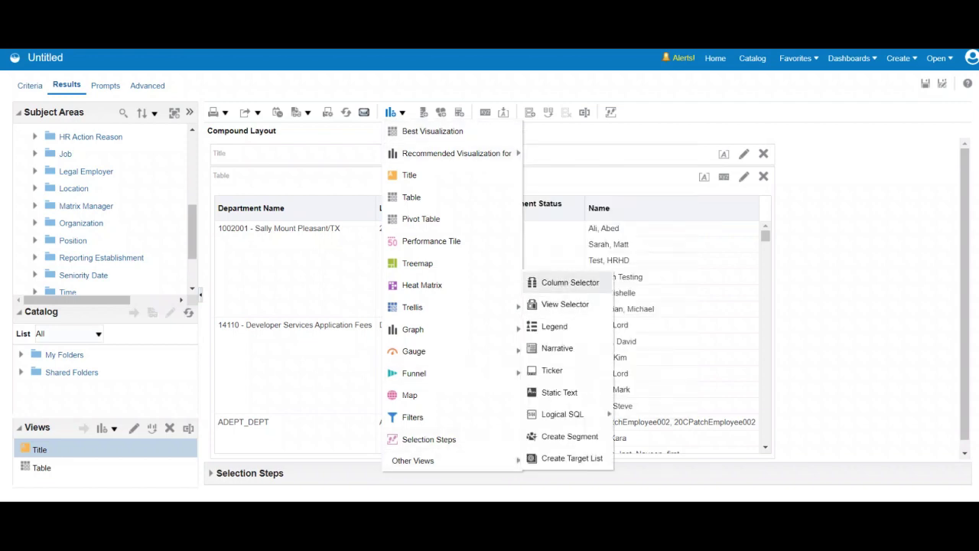
{"action": "left_click", "coordinate": [570, 282]}
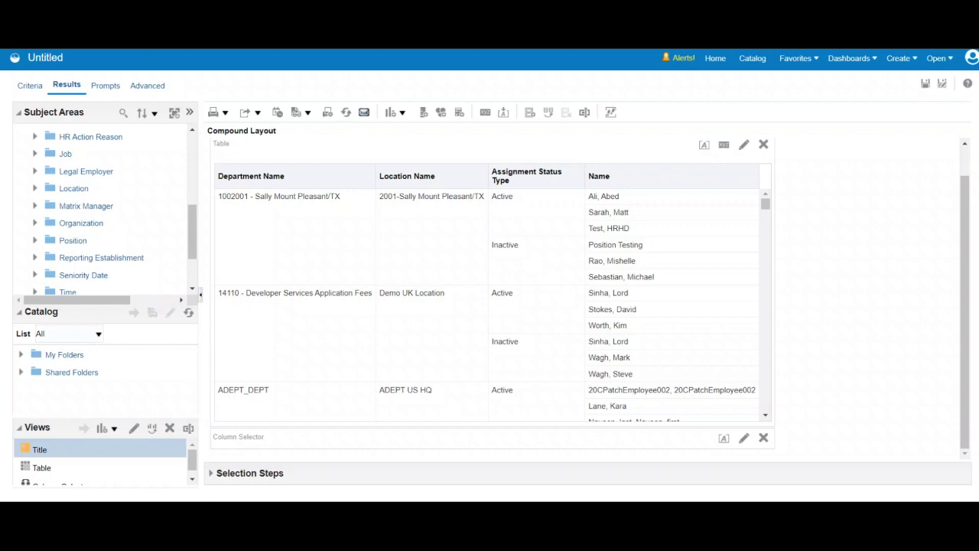
{"action": "left_click_drag", "start_coordinate": [306, 437], "coordinate": [303, 177]}
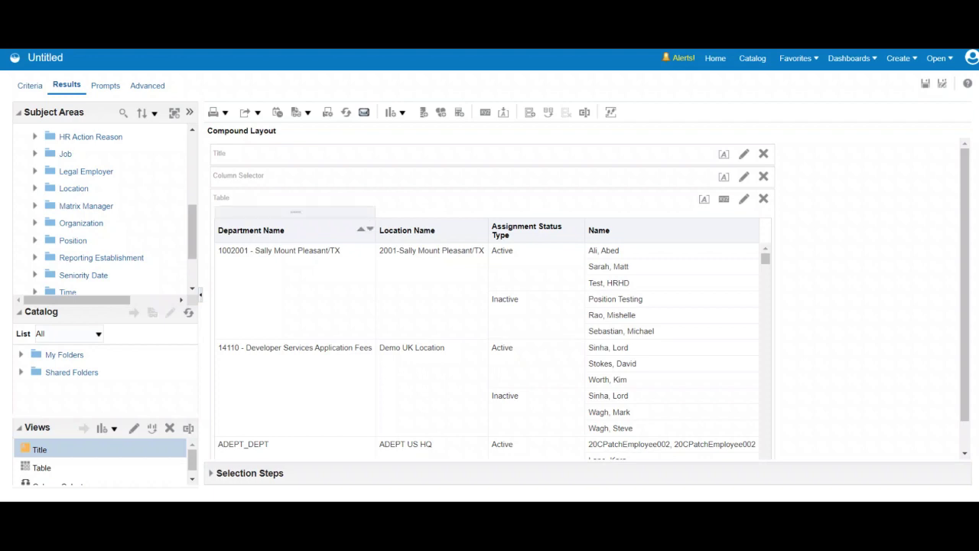
- Include a selector for the Location Name column and add City and Country from the Location folder as its choices
{"action": "left_click", "coordinate": [744, 176]}
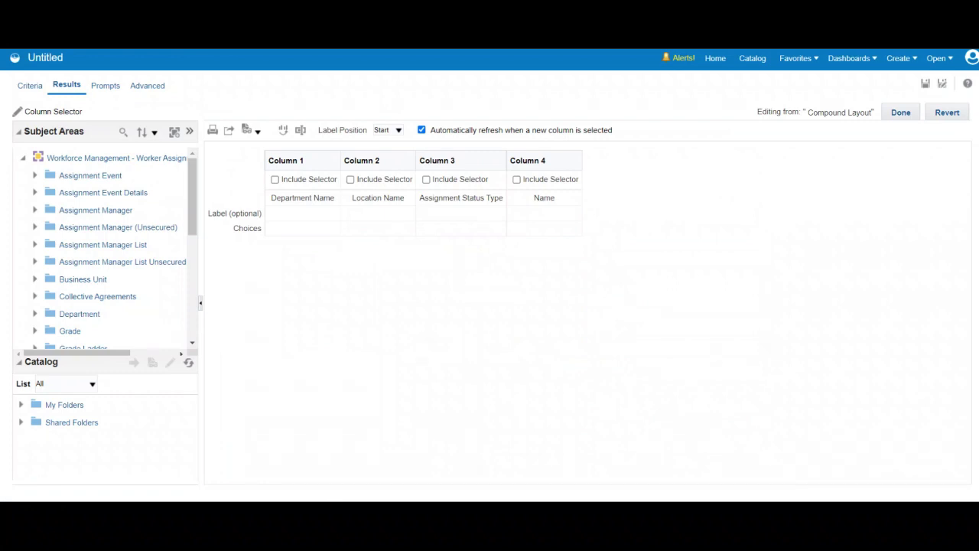
{"action": "left_click", "coordinate": [351, 179]}
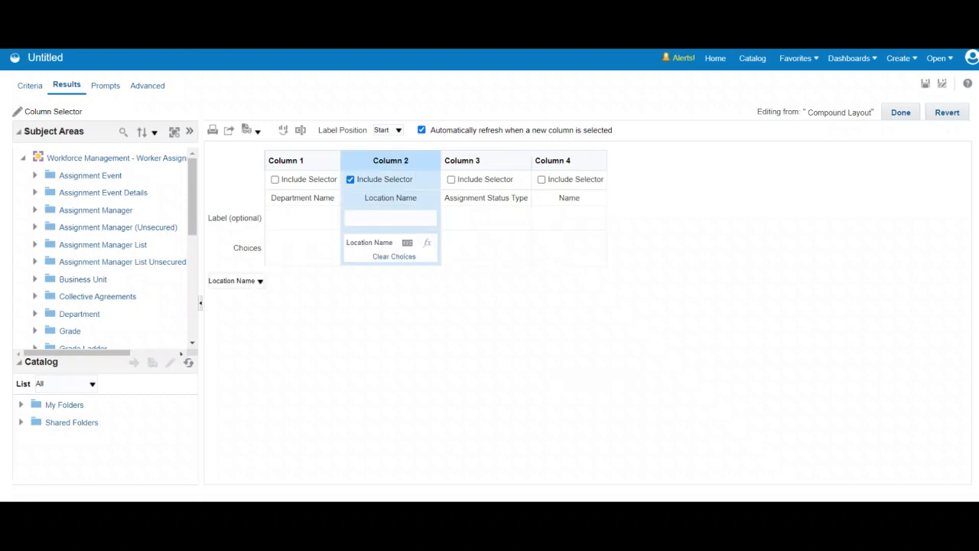
{"action": "scroll", "coordinate": [103, 245], "scroll_direction": "down", "scroll_amount": 3}
{"action": "scroll", "coordinate": [103, 244], "scroll_direction": "down", "scroll_amount": 3}
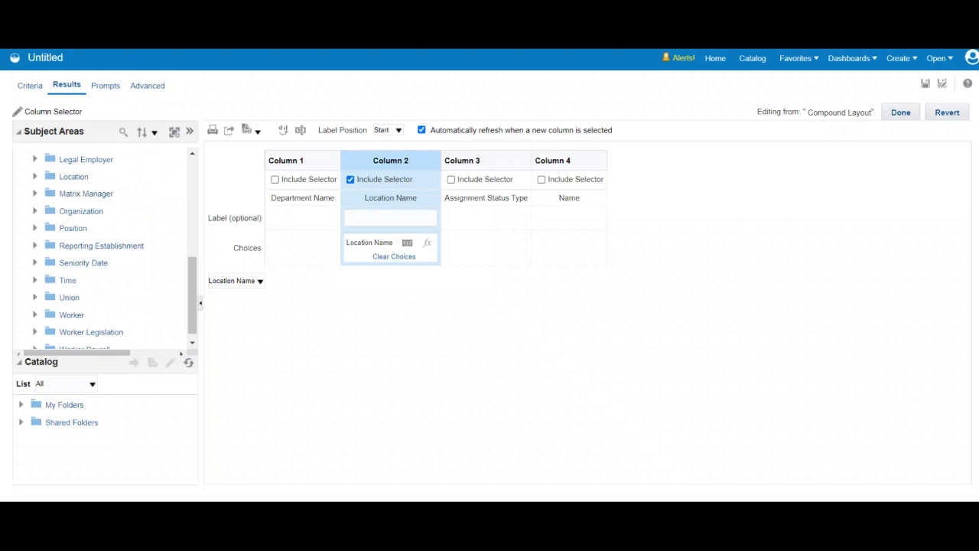
{"action": "left_click", "coordinate": [35, 176]}
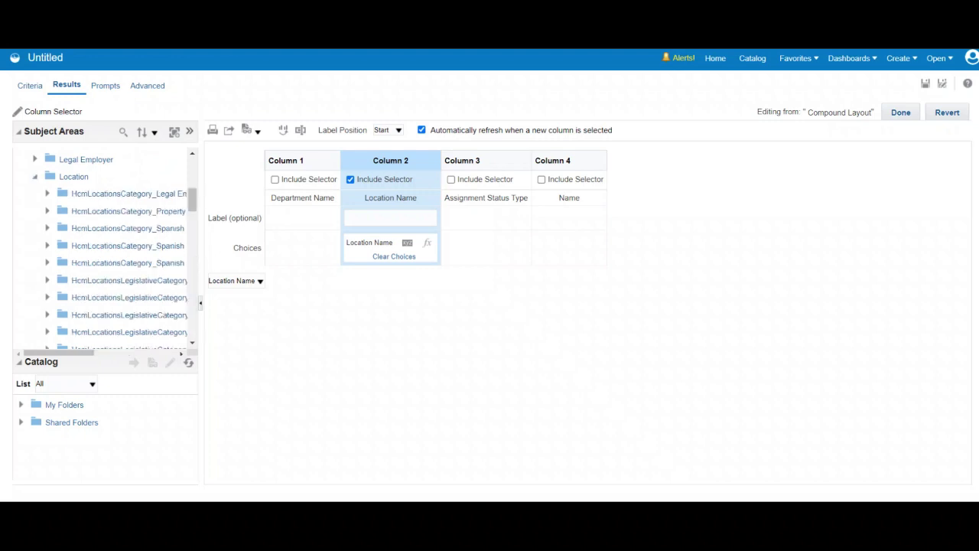
{"action": "scroll", "coordinate": [103, 245], "scroll_direction": "down", "scroll_amount": 4}
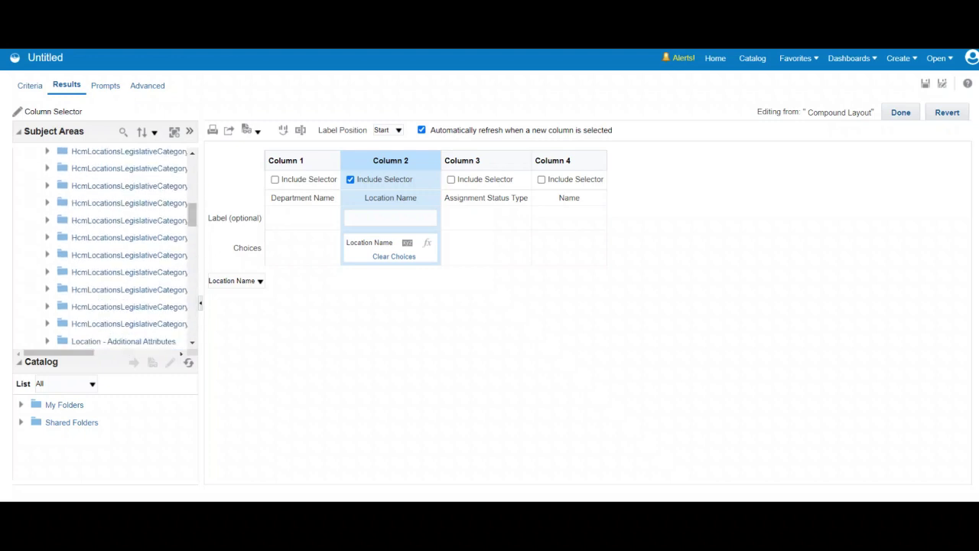
{"action": "scroll", "coordinate": [119, 249], "scroll_direction": "down", "scroll_amount": 9}
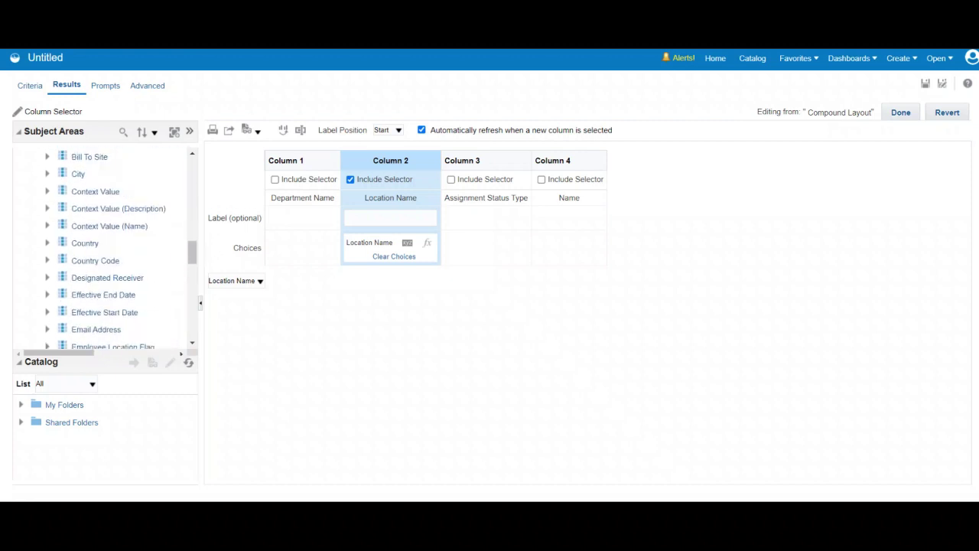
{"action": "left_click", "coordinate": [79, 174]}
{"action": "double_click", "coordinate": [79, 174]}
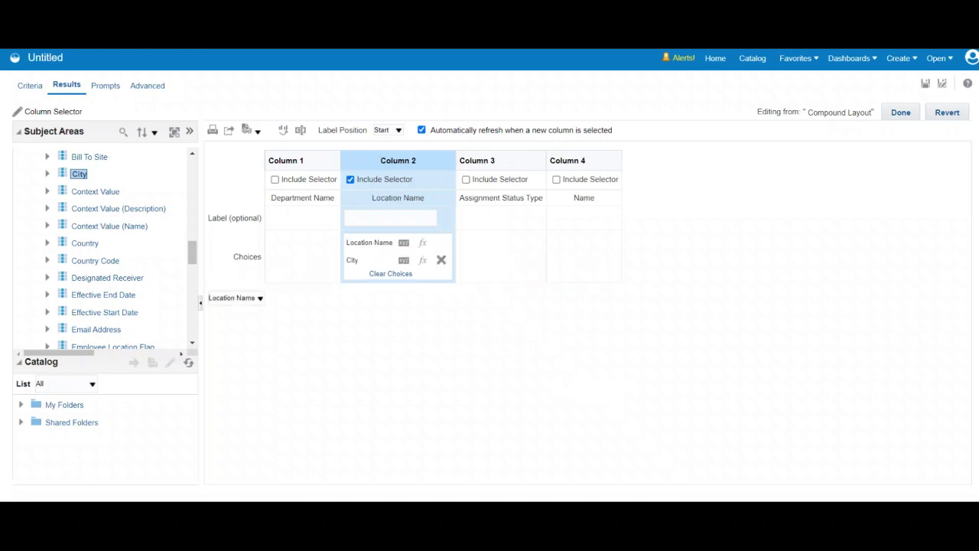
{"action": "left_click", "coordinate": [85, 243]}
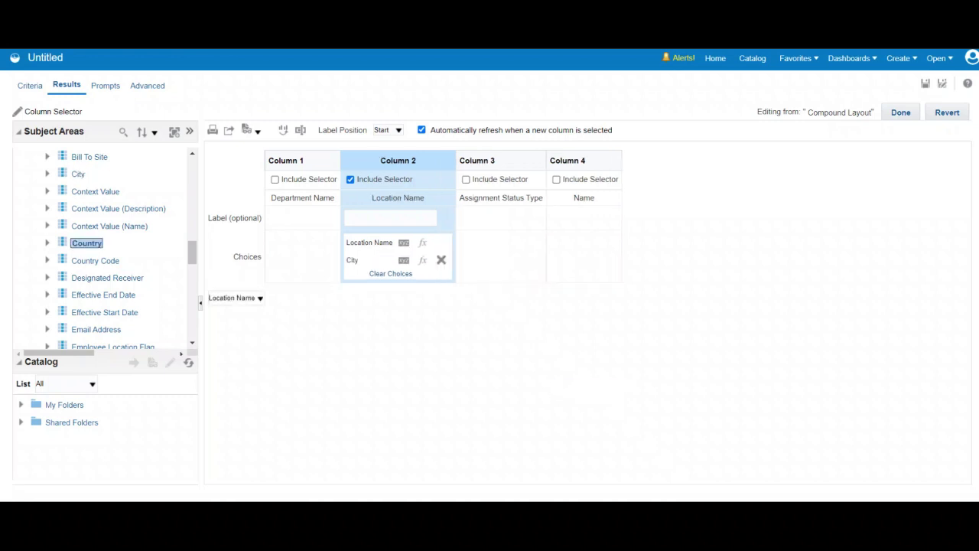
{"action": "double_click", "coordinate": [86, 244]}
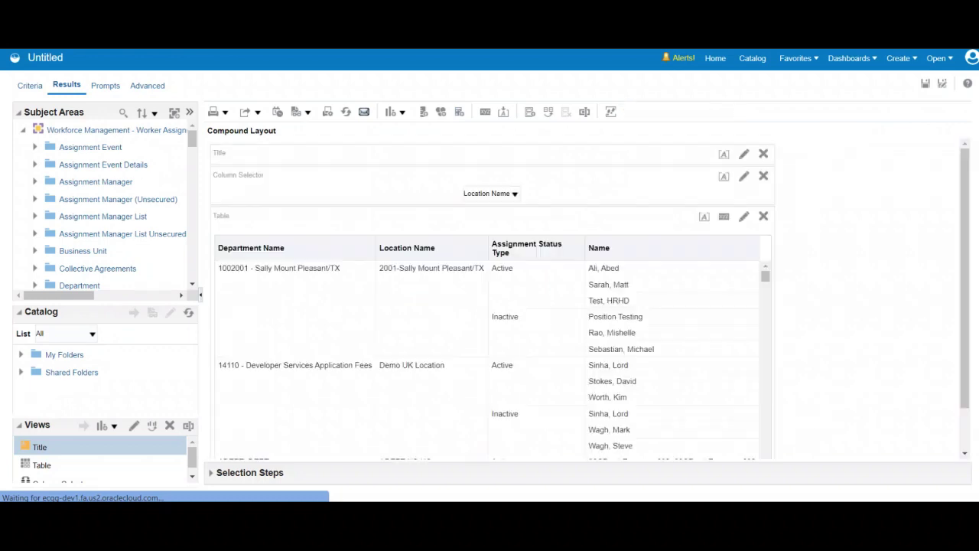
- Check the choices offered by the column selector in the compound layout
{"action": "left_click", "coordinate": [514, 194]}
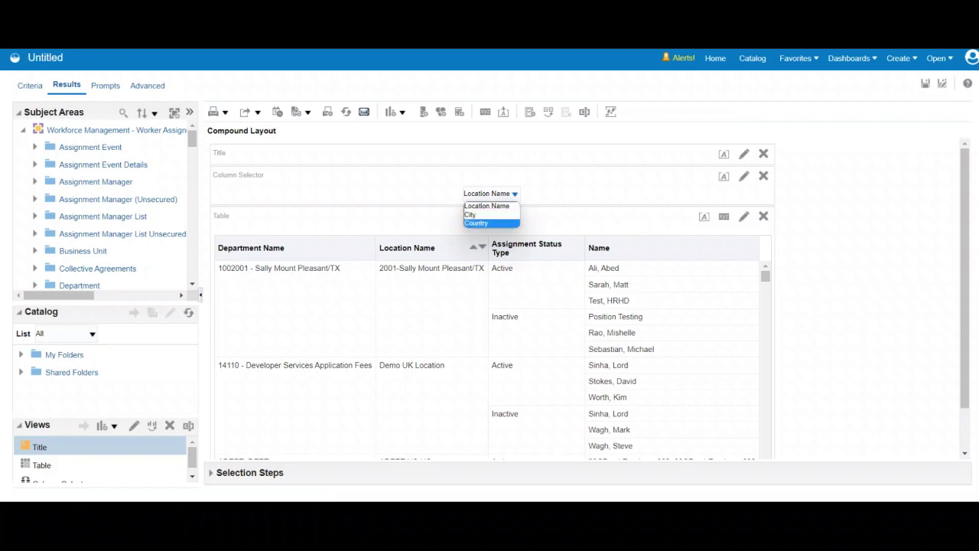
{"action": "key", "text": "Escape"}
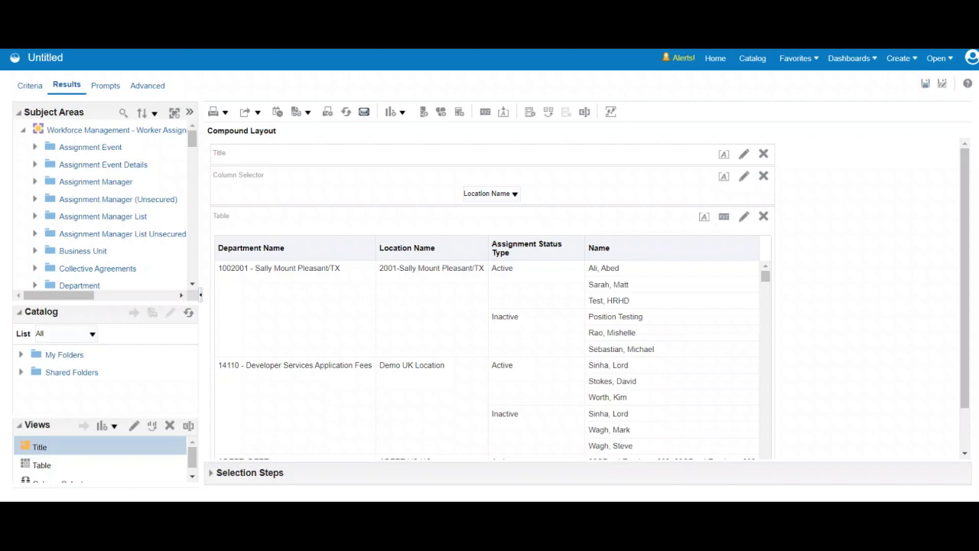
- Save the analysis under the name "Column Selector"
{"action": "left_click", "coordinate": [925, 84]}
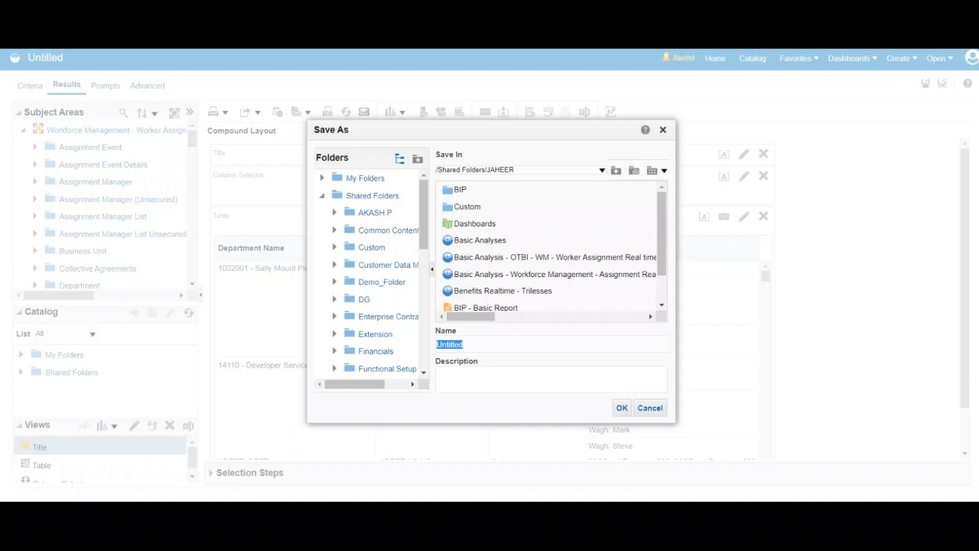
{"action": "type", "text": "Column Selector"}
{"action": "left_click", "coordinate": [622, 407]}
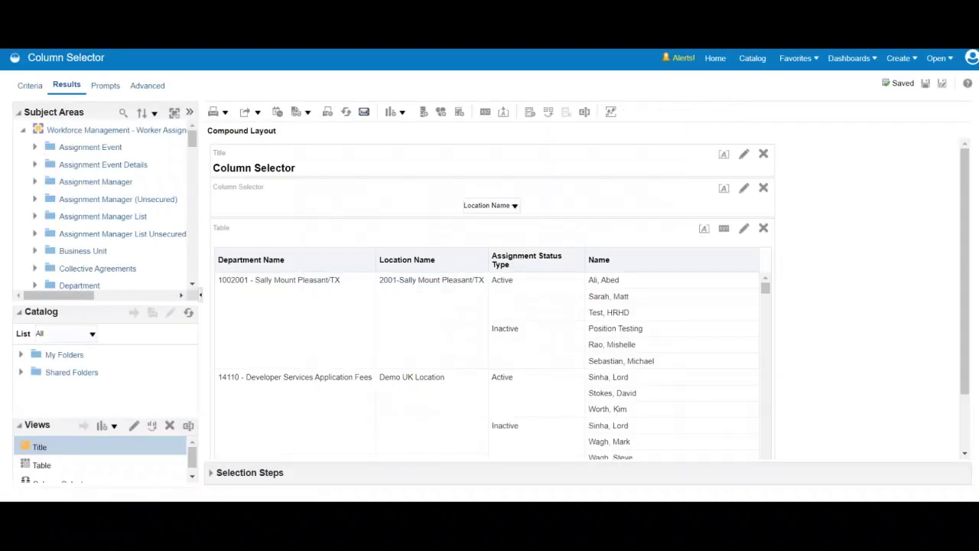
- Preview the analysis as a dashboard page in the FusionFX style
{"action": "left_click", "coordinate": [296, 112]}
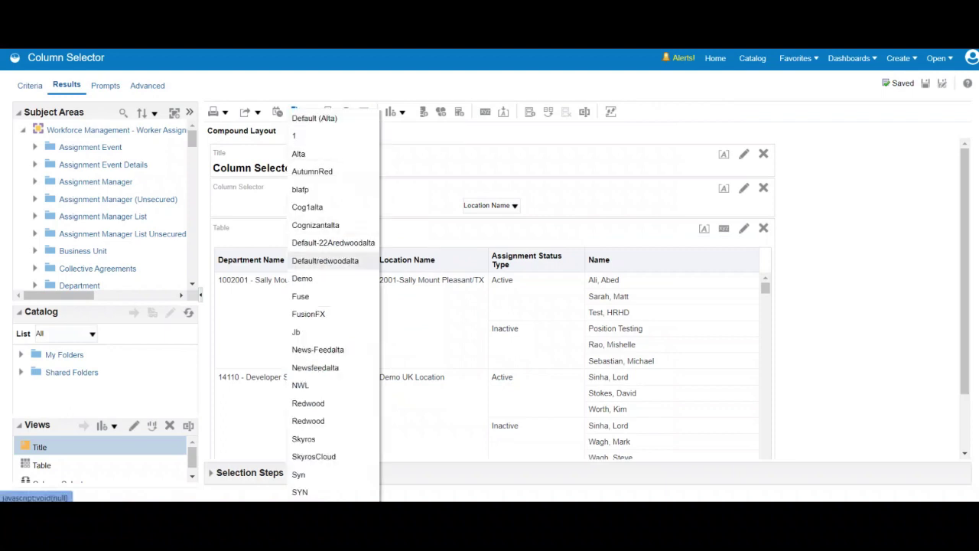
{"action": "left_click", "coordinate": [309, 314]}
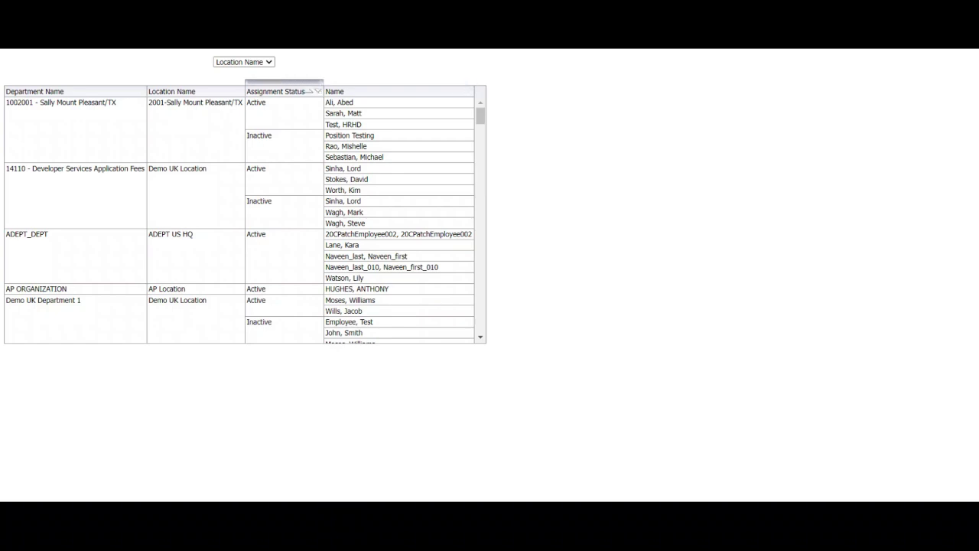
- Switch the previewed report's location column to City and, once the table has refreshed, to Country
{"action": "left_click", "coordinate": [243, 61]}
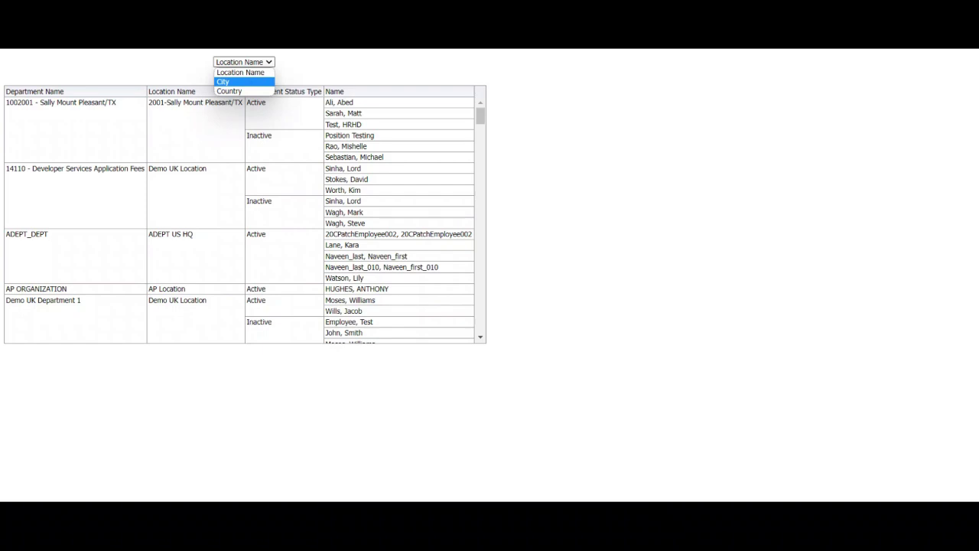
{"action": "left_click", "coordinate": [236, 82]}
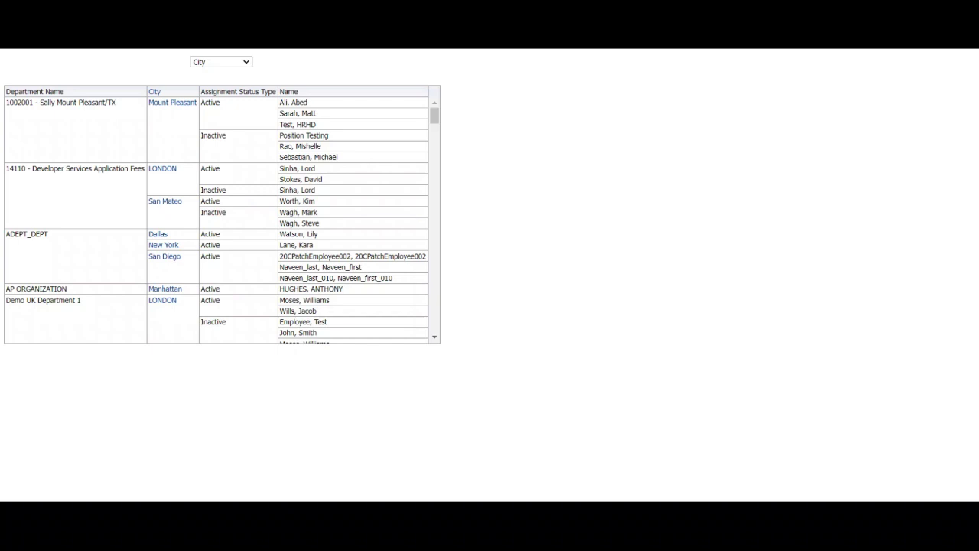
{"action": "left_click", "coordinate": [221, 62]}
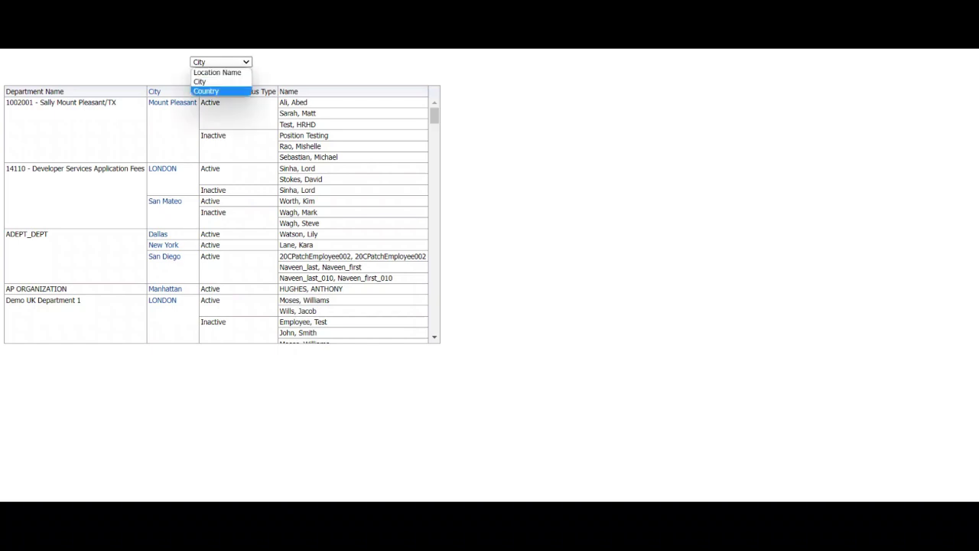
{"action": "key", "text": "Return"}
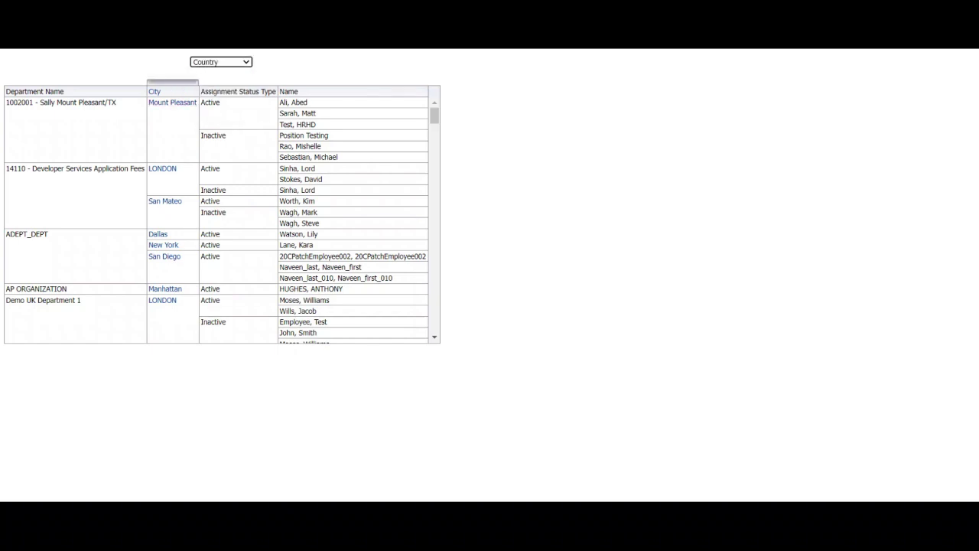